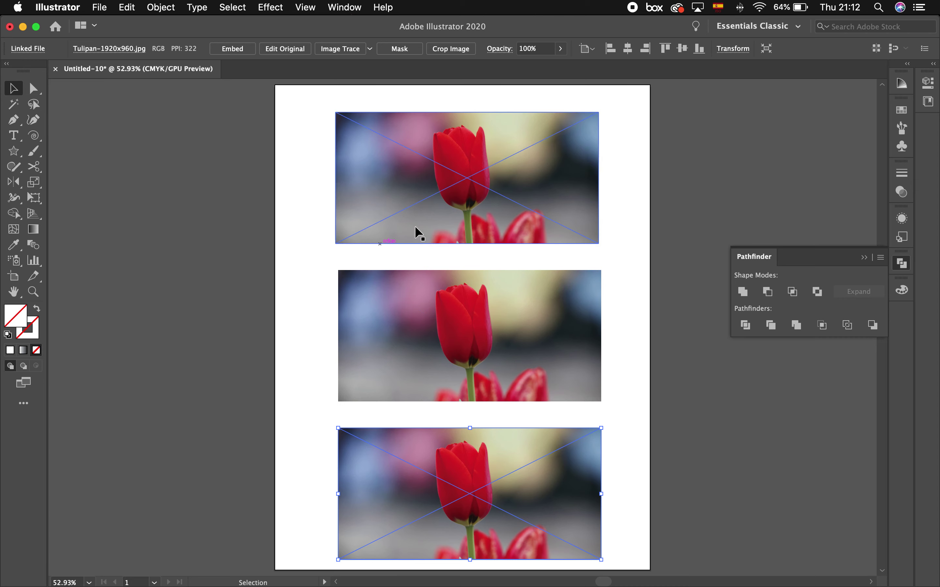
Collapse the Pathfinder panel to clear the workspace around the top tulip image
{"action": "left_click_drag", "start_coordinate": [324, 105], "coordinate": [423, 216]}
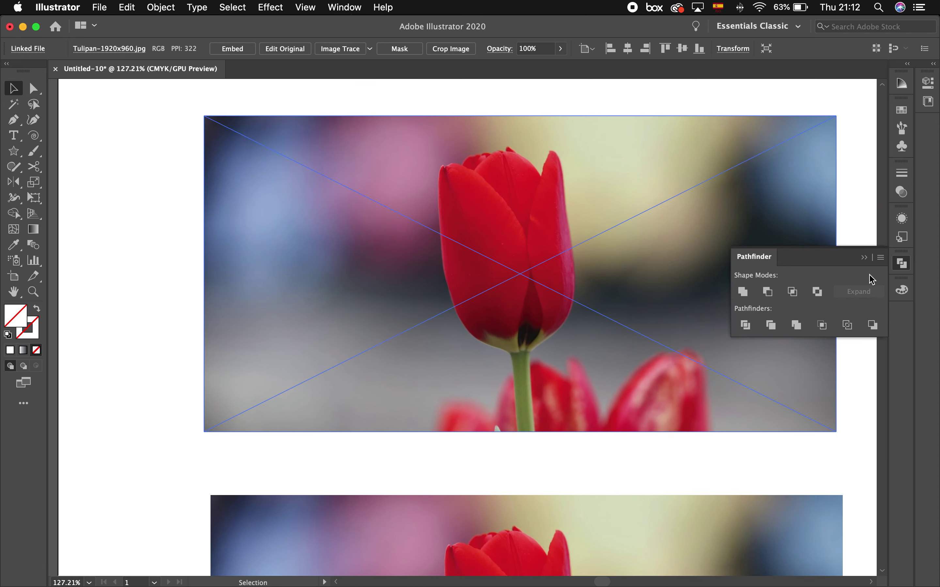
{"action": "left_click", "coordinate": [864, 258]}
{"action": "left_click_drag", "start_coordinate": [683, 262], "coordinate": [635, 266]}
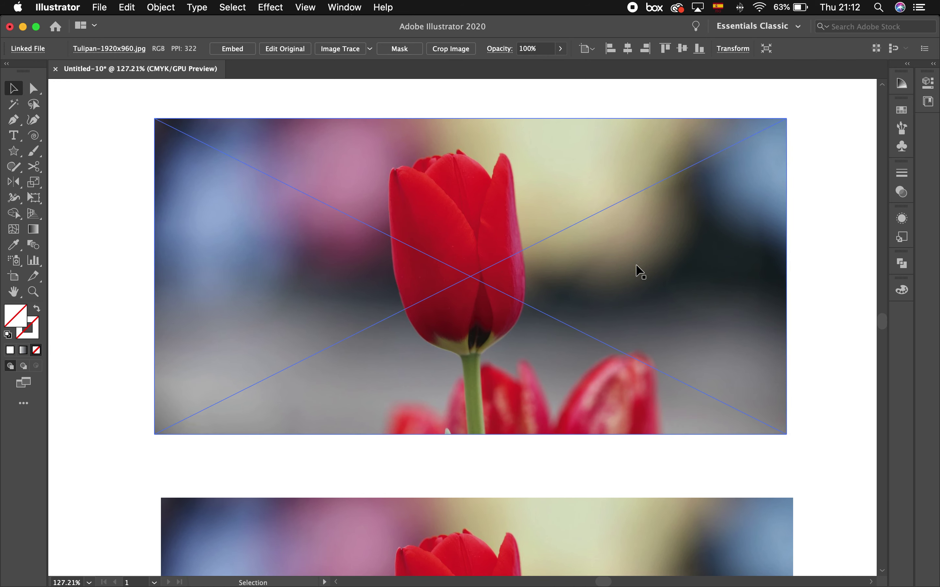
Start a Pen tool path on the top image, tracing the left petal's tip and the upper left edge of the tulip
{"action": "left_click", "coordinate": [16, 121]}
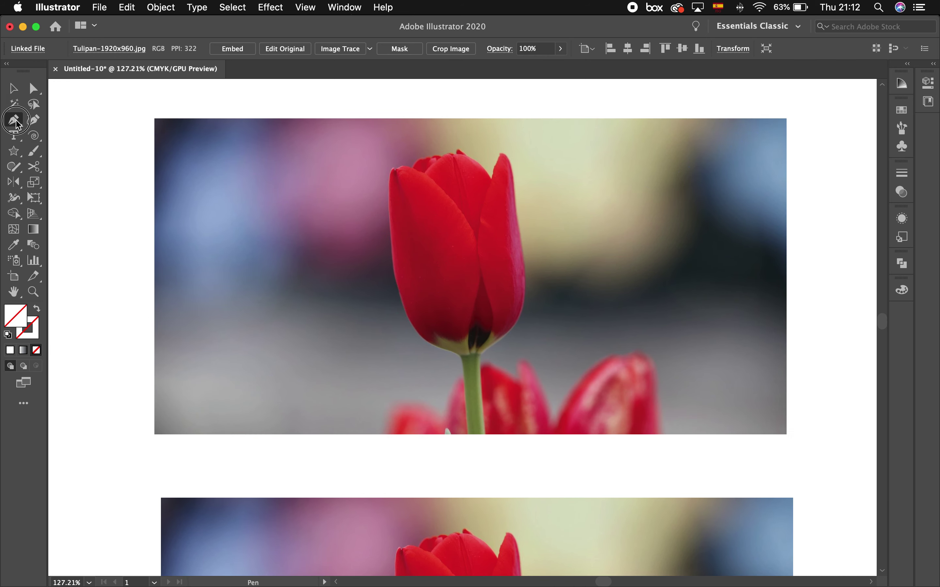
{"action": "left_click", "coordinate": [68, 120]}
{"action": "left_click", "coordinate": [438, 225]}
{"action": "left_click_drag", "start_coordinate": [461, 220], "coordinate": [453, 258]}
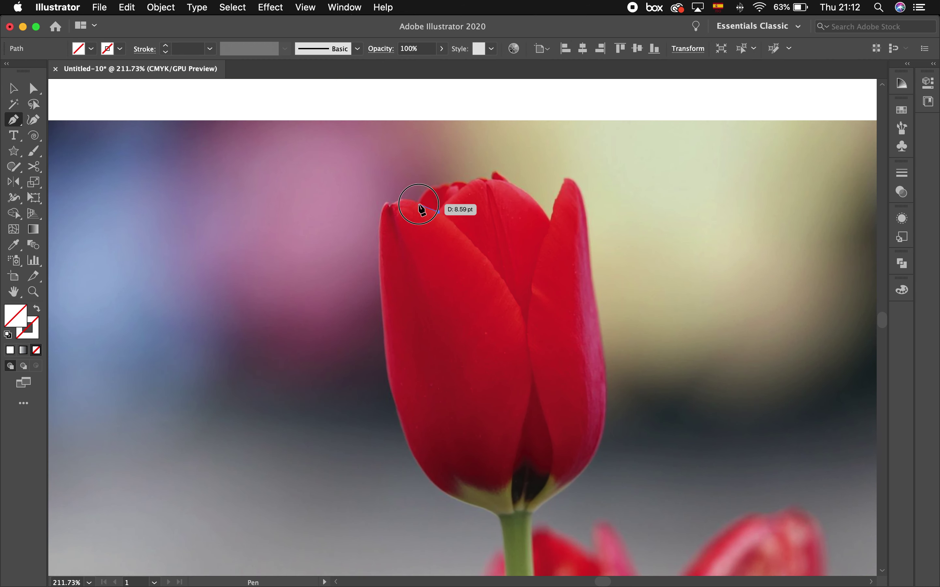
{"action": "left_click", "coordinate": [402, 200]}
{"action": "left_click_drag", "start_coordinate": [390, 206], "coordinate": [382, 289]}
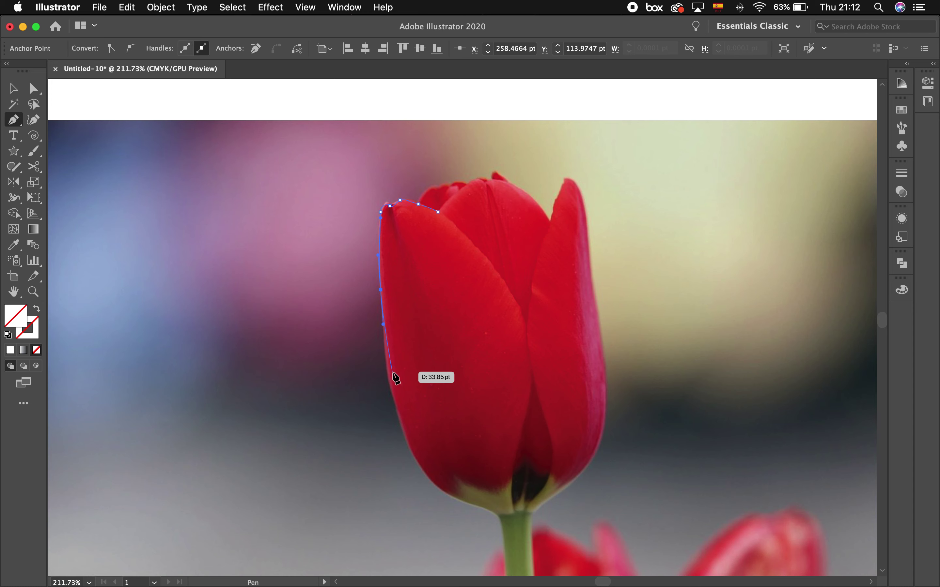
Continue the outline down the lower left edge of the bloom and around its base to the stem
{"action": "left_click_drag", "start_coordinate": [393, 391], "coordinate": [400, 416]}
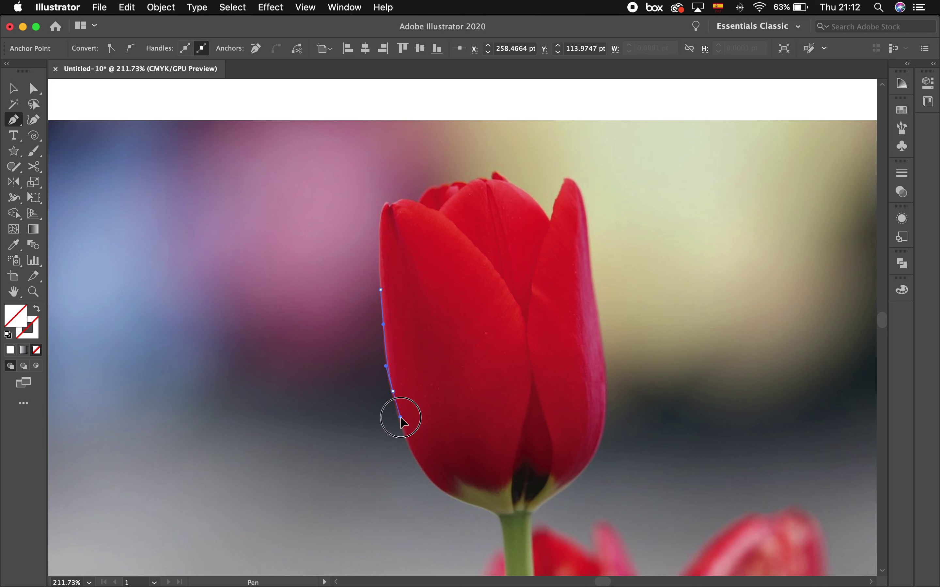
{"action": "left_click_drag", "start_coordinate": [409, 452], "coordinate": [419, 471]}
{"action": "left_click", "coordinate": [410, 451]}
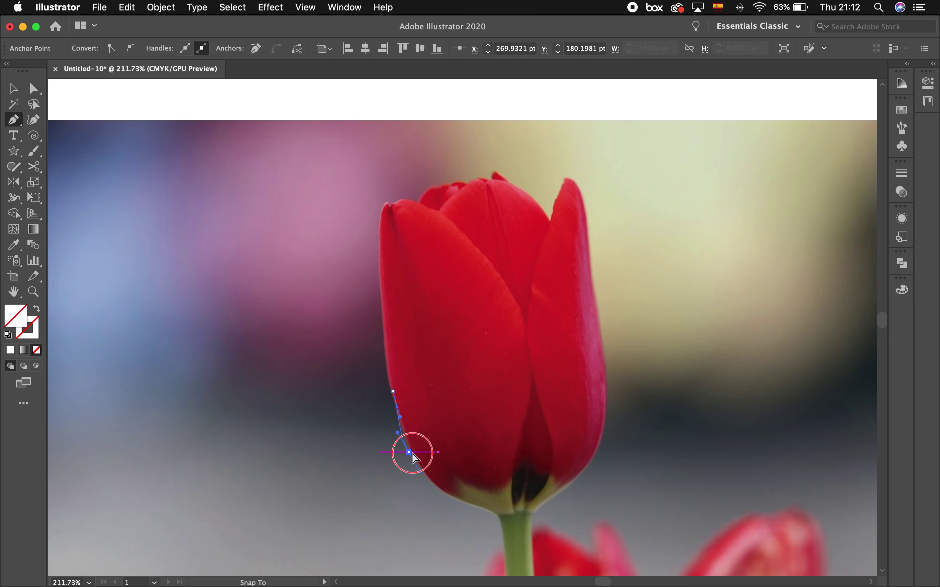
{"action": "left_click_drag", "start_coordinate": [538, 474], "coordinate": [440, 340]}
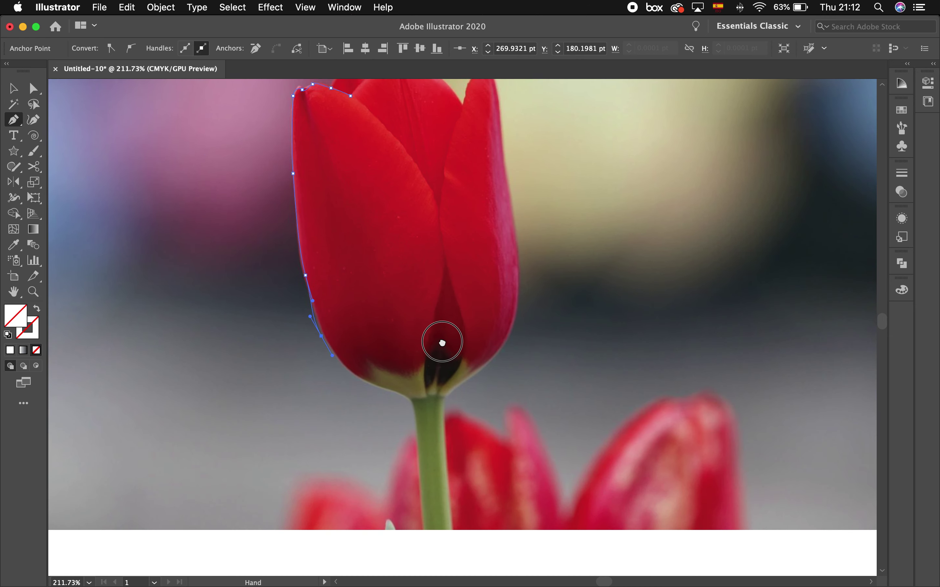
{"action": "left_click", "coordinate": [365, 378]}
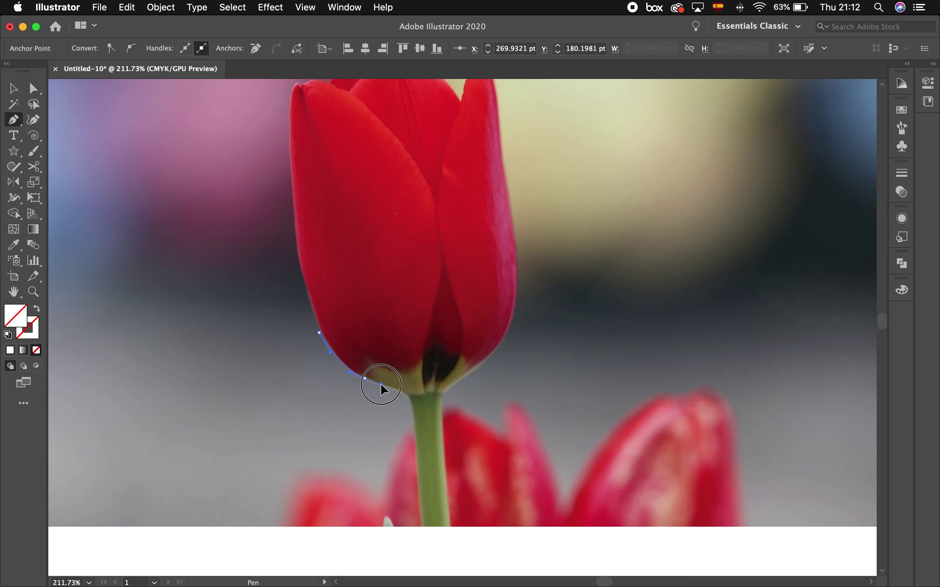
{"action": "left_click_drag", "start_coordinate": [407, 395], "coordinate": [411, 401]}
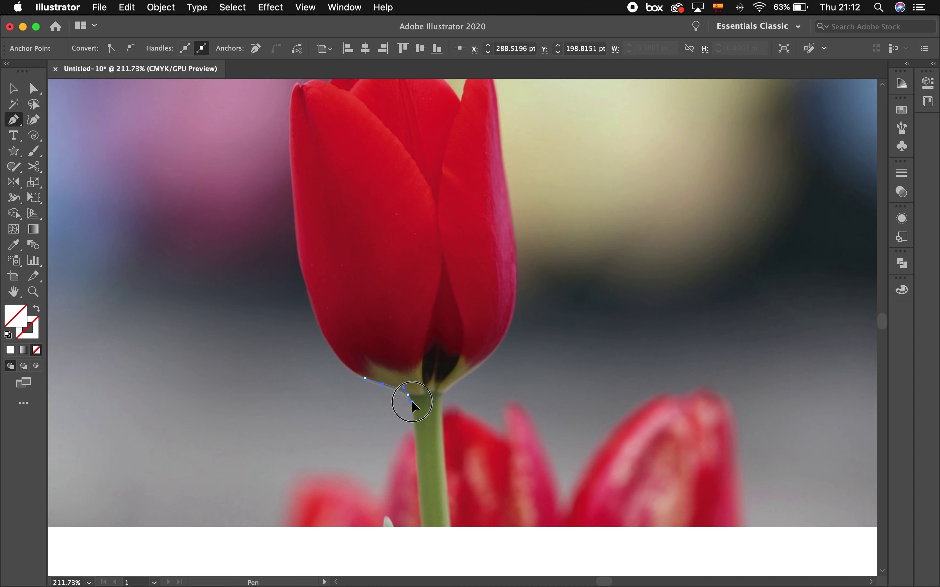
Trace the stem down to the image's bottom edge, across it, and back up to the base of the bloom
{"action": "left_click_drag", "start_coordinate": [416, 444], "coordinate": [416, 463]}
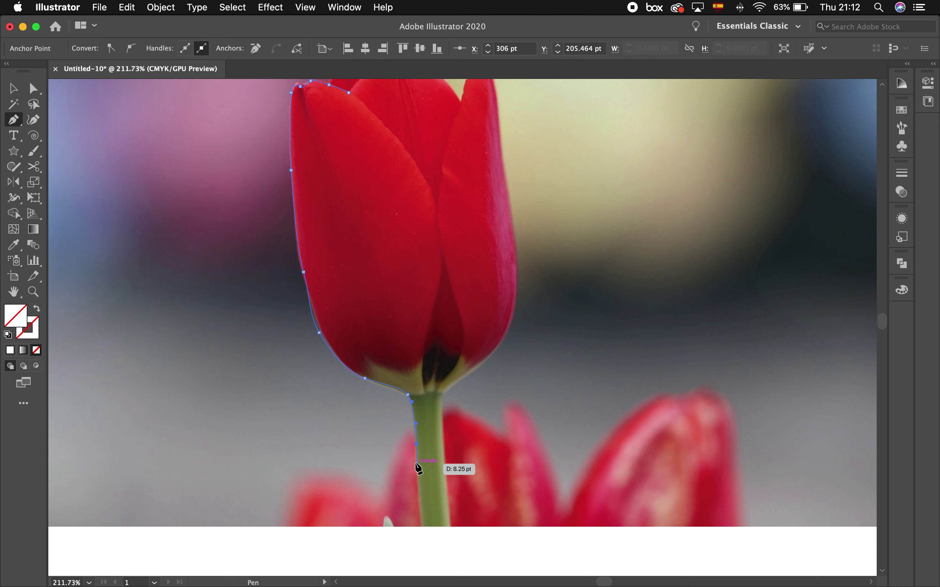
{"action": "left_click", "coordinate": [422, 527]}
{"action": "left_click", "coordinate": [449, 527]}
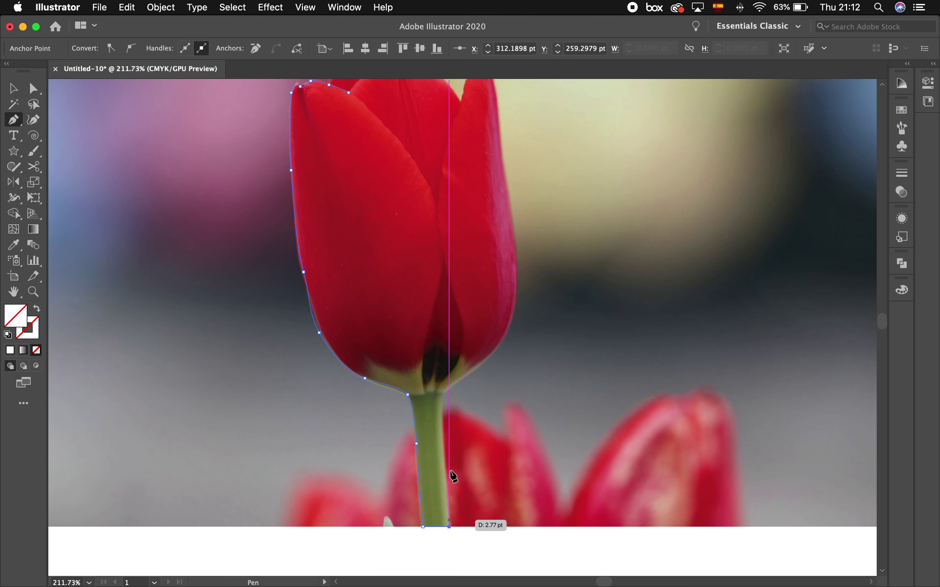
{"action": "left_click", "coordinate": [441, 398]}
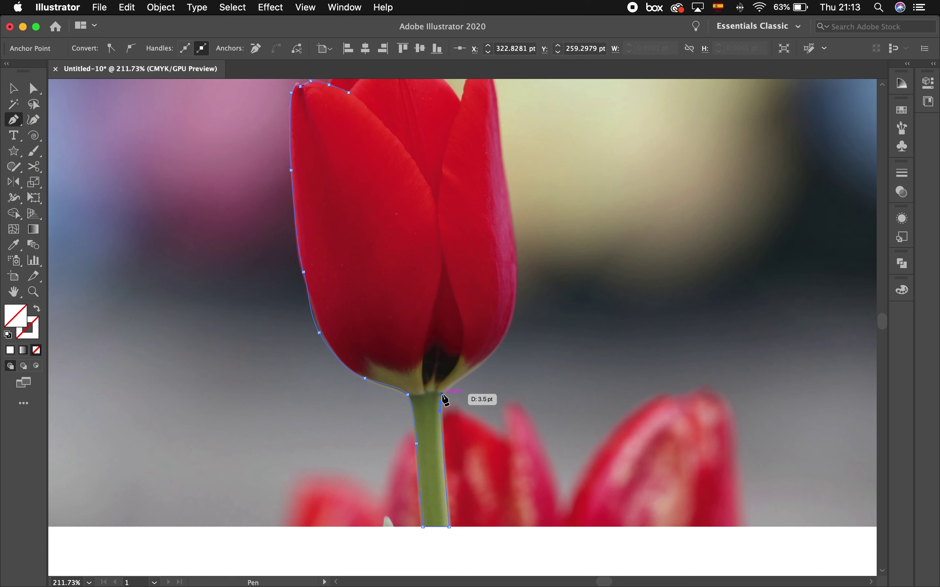
Continue the outline around the bloom's lower right side and up the outer edge of the right petal
{"action": "left_click", "coordinate": [476, 366]}
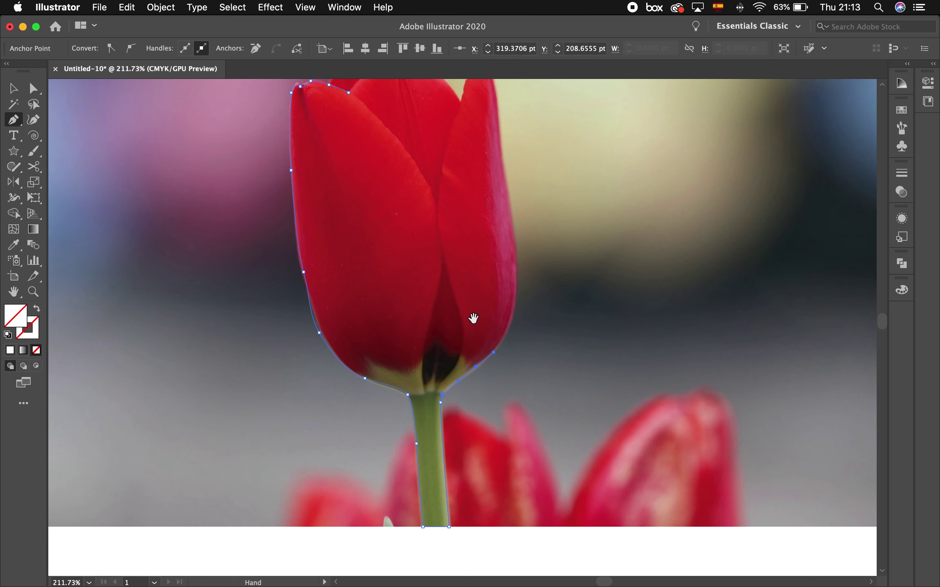
{"action": "scroll", "coordinate": [474, 316], "scroll_direction": "up", "scroll_amount": 3}
{"action": "scroll", "coordinate": [474, 316], "scroll_direction": "right", "scroll_amount": 5}
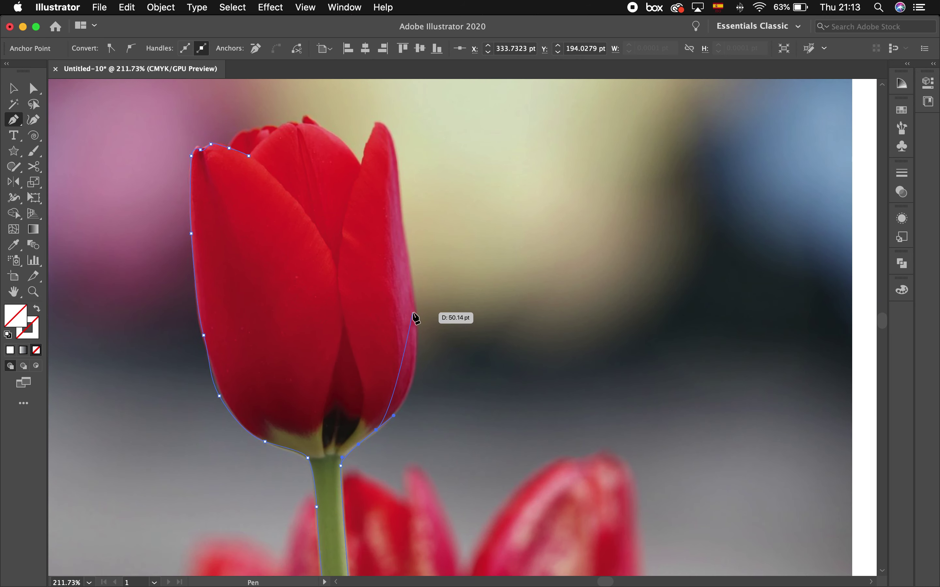
{"action": "left_click_drag", "start_coordinate": [415, 298], "coordinate": [405, 202]}
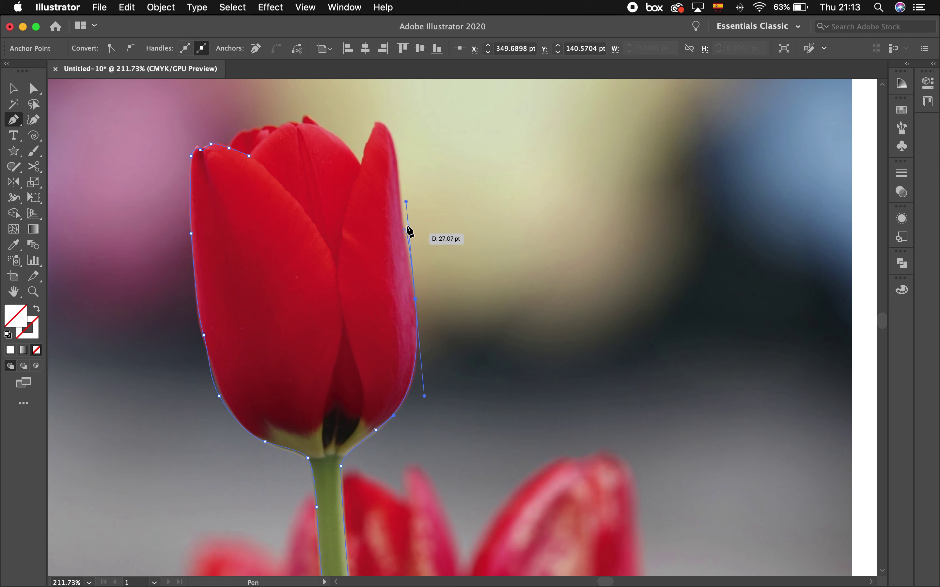
{"action": "left_click_drag", "start_coordinate": [406, 202], "coordinate": [399, 170]}
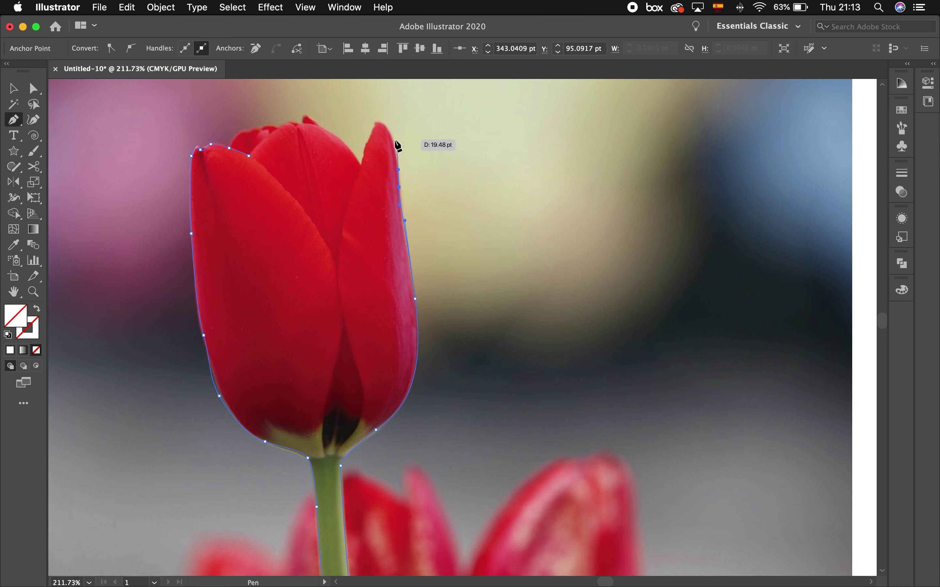
Trace around the tip of the right petal and down its inner edge into the notch beside the middle petal
{"action": "scroll", "coordinate": [383, 125], "scroll_direction": "up", "scroll_amount": 5}
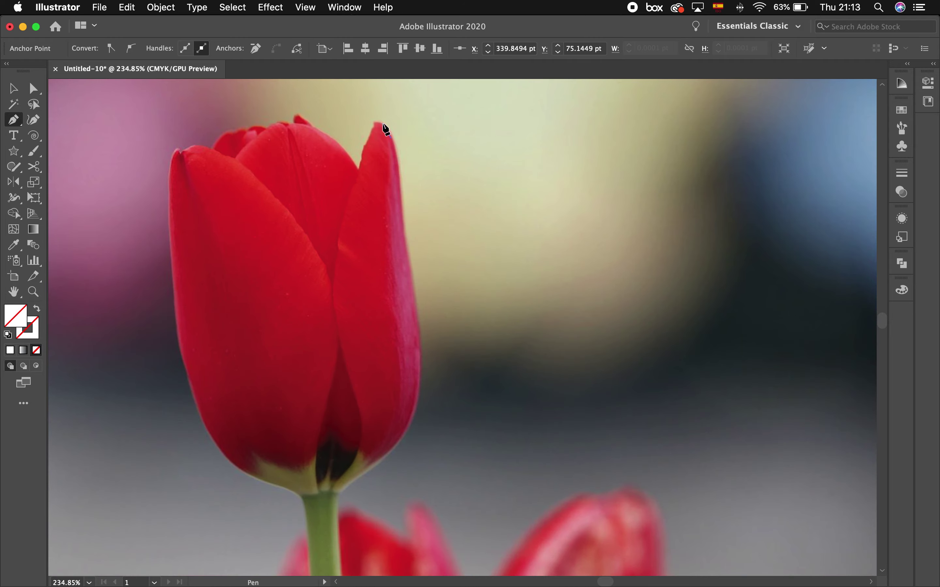
{"action": "scroll", "coordinate": [384, 130], "scroll_direction": "up", "scroll_amount": 1}
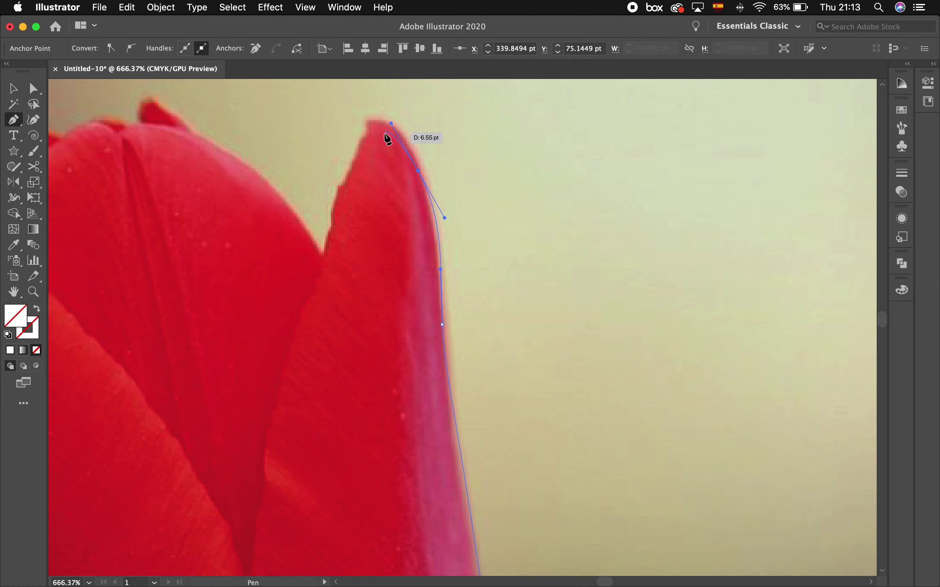
{"action": "left_click", "coordinate": [370, 122]}
{"action": "left_click_drag", "start_coordinate": [345, 179], "coordinate": [325, 253]}
{"action": "left_click_drag", "start_coordinate": [268, 195], "coordinate": [323, 251]}
Trace the upper edge of the middle and back petals leftward toward the start of the path
{"action": "scroll", "coordinate": [278, 225], "scroll_direction": "left", "scroll_amount": 5}
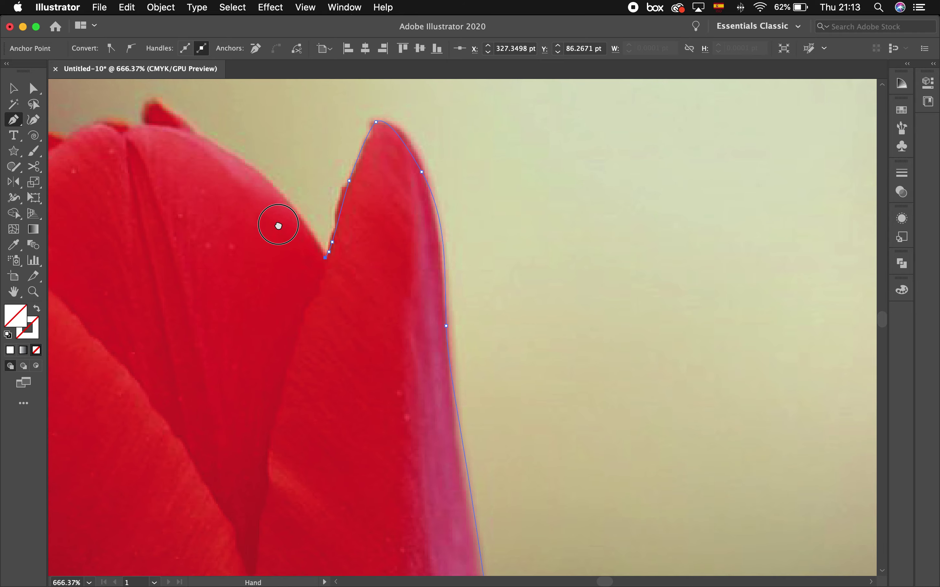
{"action": "left_click_drag", "start_coordinate": [333, 192], "coordinate": [253, 184]}
{"action": "left_click_drag", "start_coordinate": [238, 191], "coordinate": [306, 191]}
{"action": "left_click_drag", "start_coordinate": [323, 201], "coordinate": [305, 201]}
{"action": "left_click_drag", "start_coordinate": [300, 197], "coordinate": [247, 207]}
{"action": "left_click_drag", "start_coordinate": [246, 204], "coordinate": [180, 248]}
Delete the anchor points at the beginning of the outline, on the upper edge of the left petal
{"action": "left_click_drag", "start_coordinate": [234, 290], "coordinate": [187, 261]}
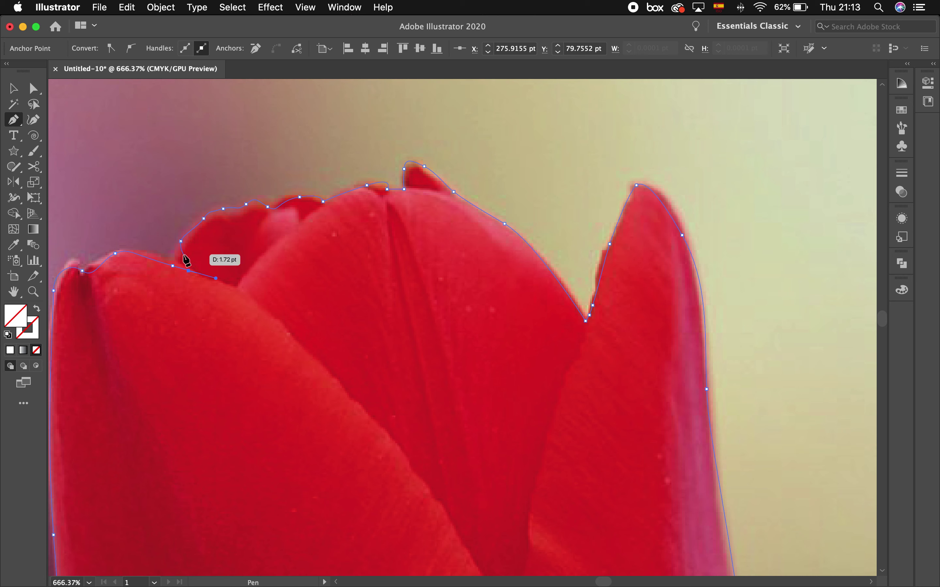
{"action": "left_click_drag", "start_coordinate": [186, 261], "coordinate": [186, 261]}
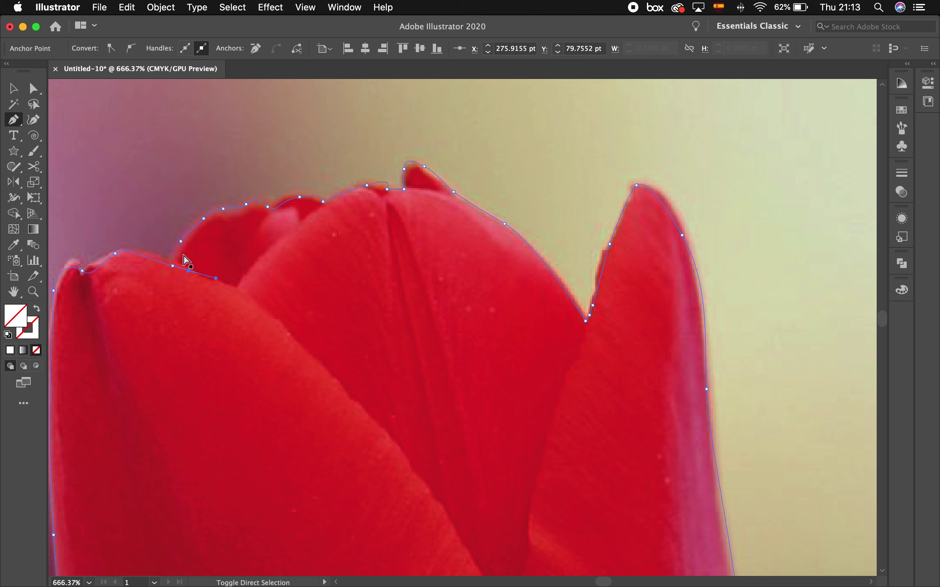
{"action": "left_click", "coordinate": [186, 261], "text": "super"}
{"action": "left_click", "coordinate": [32, 90]}
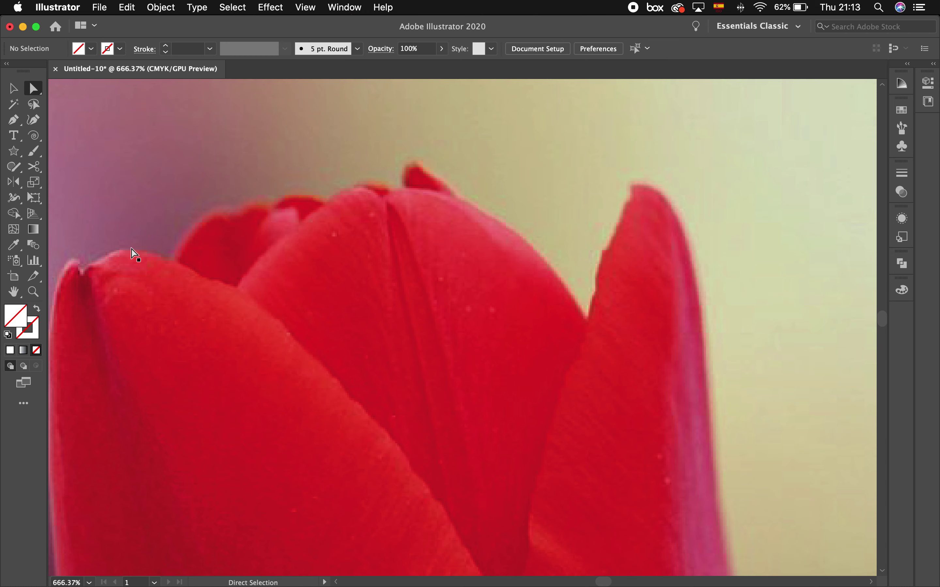
{"action": "left_click", "coordinate": [130, 253]}
{"action": "left_click_drag", "start_coordinate": [14, 120], "coordinate": [60, 151]}
{"action": "left_click", "coordinate": [188, 271]}
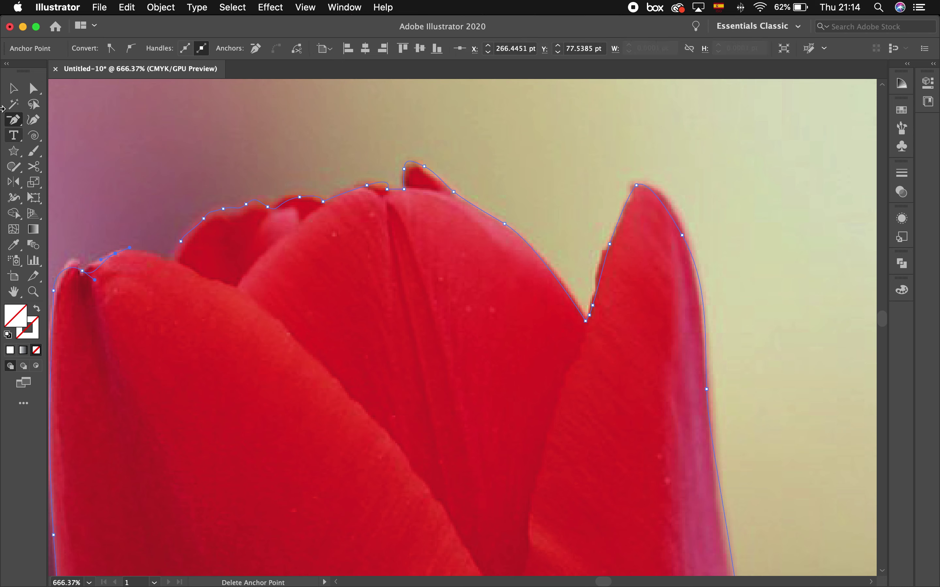
Redraw the missing segment along the left petal's upper edge with the Pen tool and close the tulip outline
{"action": "left_click_drag", "start_coordinate": [14, 119], "coordinate": [59, 120]}
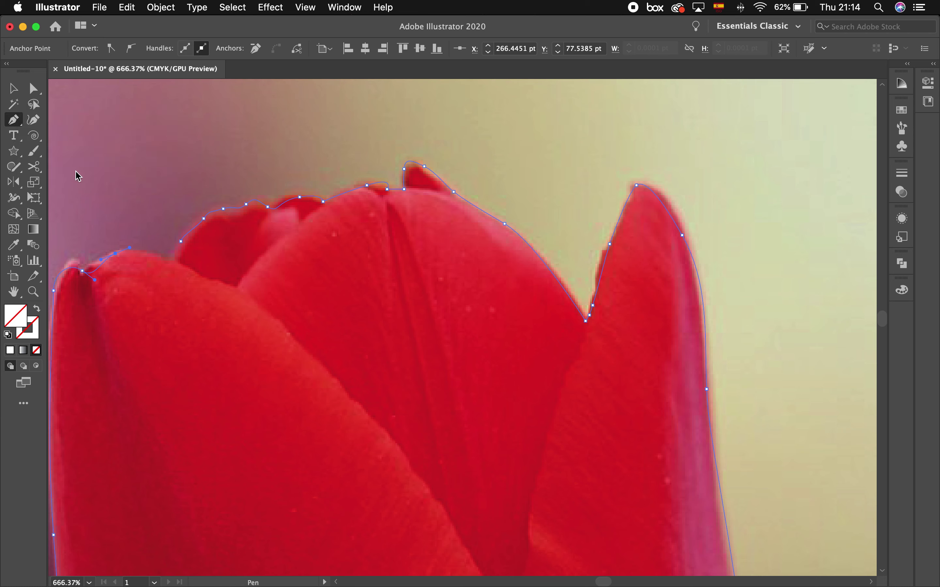
{"action": "left_click_drag", "start_coordinate": [142, 250], "coordinate": [178, 245]}
{"action": "left_click_drag", "start_coordinate": [295, 260], "coordinate": [430, 202]}
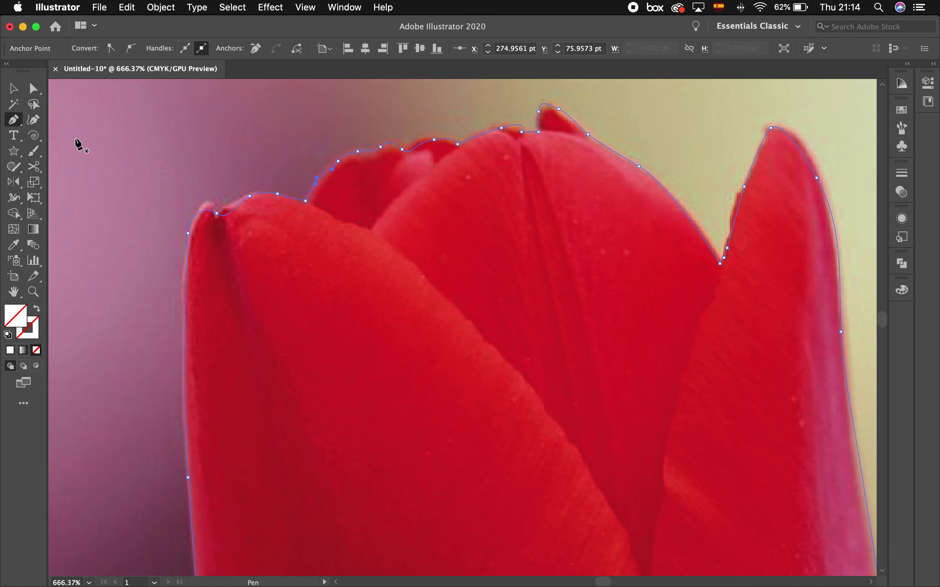
Select the tulip outline together with the top image, make a clipping mask from them, and deselect the result
{"action": "scroll", "coordinate": [323, 315], "scroll_direction": "down", "scroll_amount": 5}
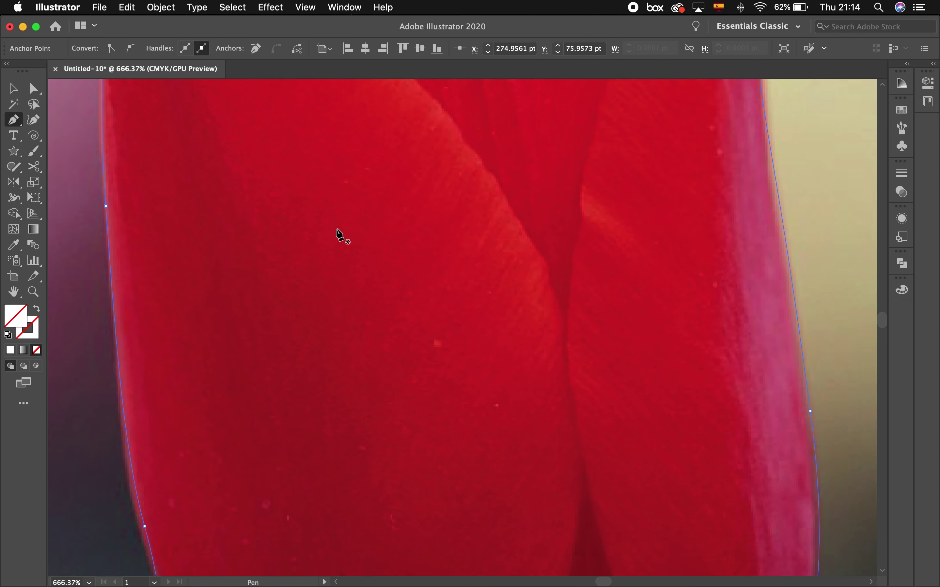
{"action": "key", "text": "super+0"}
{"action": "scroll", "coordinate": [439, 133], "scroll_direction": "up", "scroll_amount": 4}
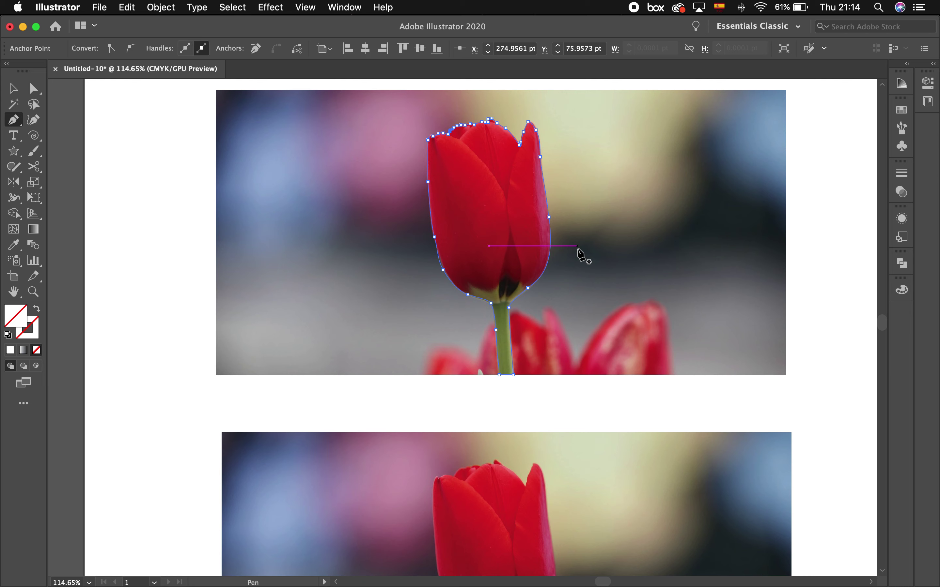
{"action": "left_click", "coordinate": [13, 88]}
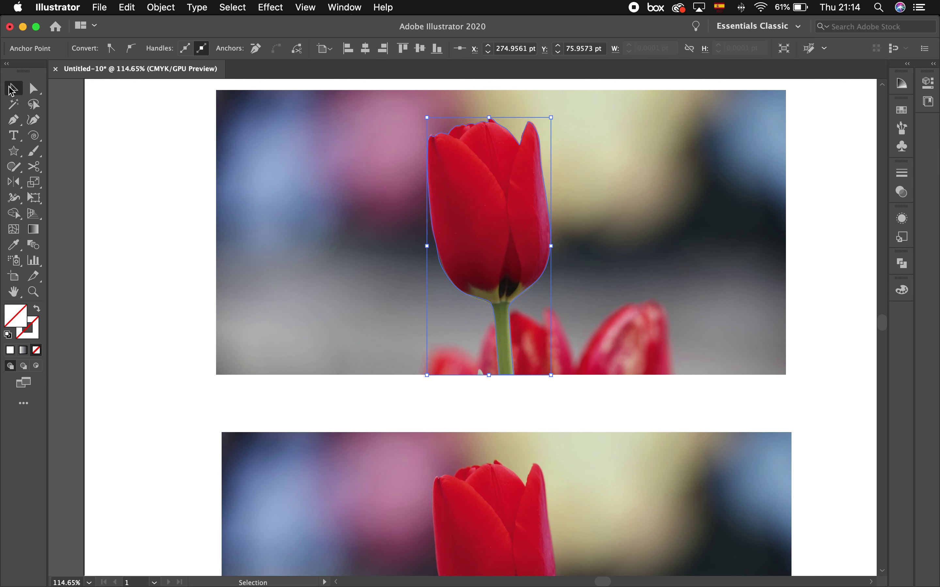
{"action": "left_click", "coordinate": [333, 188], "text": "shift"}
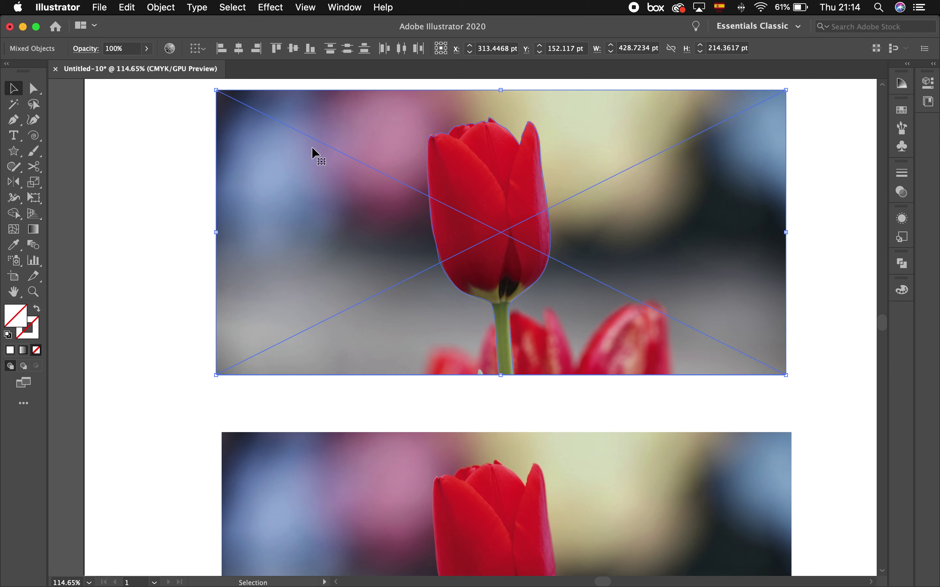
{"action": "left_click", "coordinate": [428, 151]}
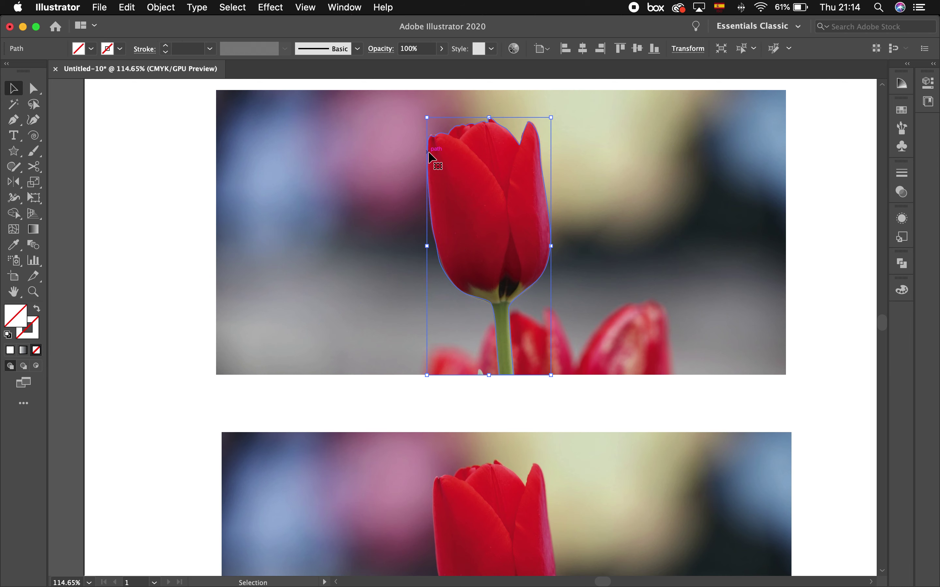
{"action": "left_click", "coordinate": [345, 163], "text": "shift"}
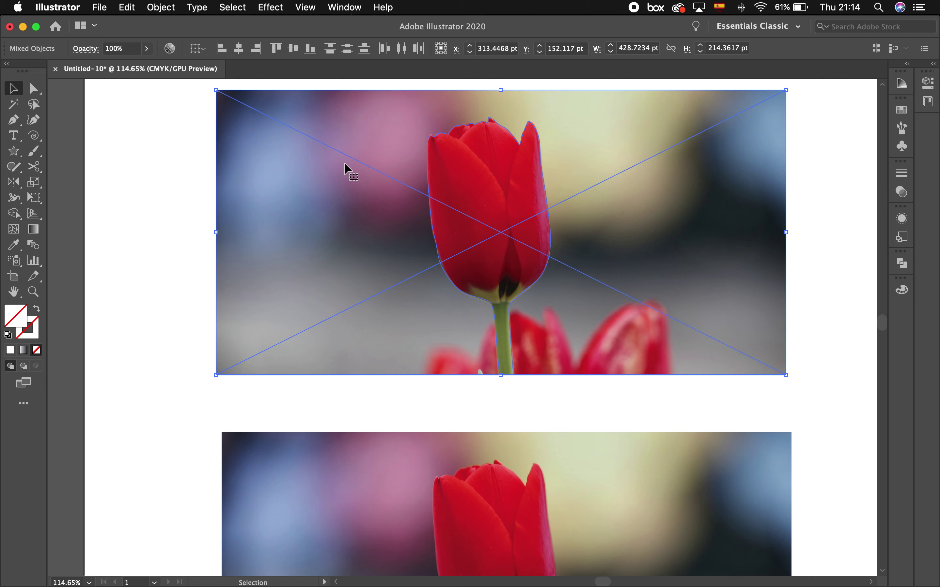
{"action": "right_click", "coordinate": [344, 163]}
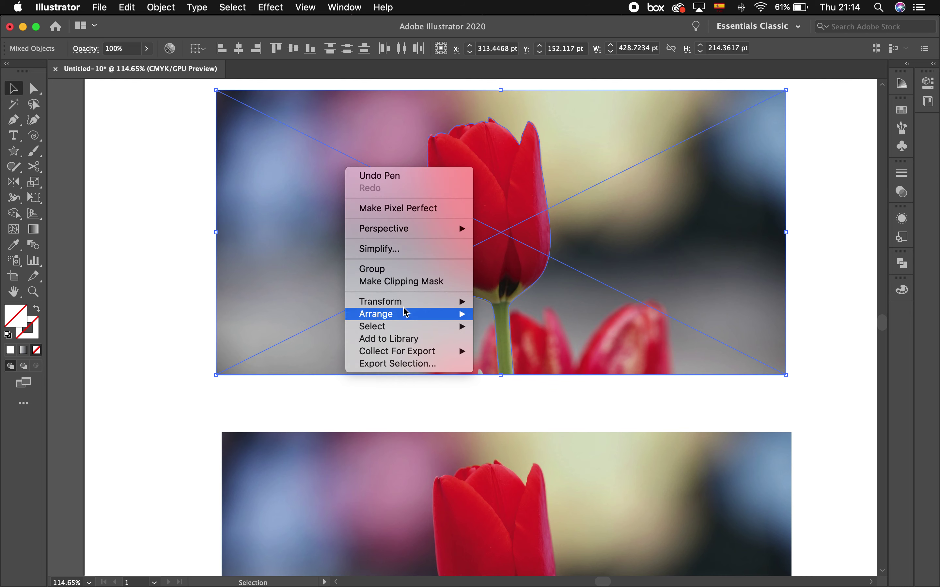
{"action": "left_click", "coordinate": [406, 283]}
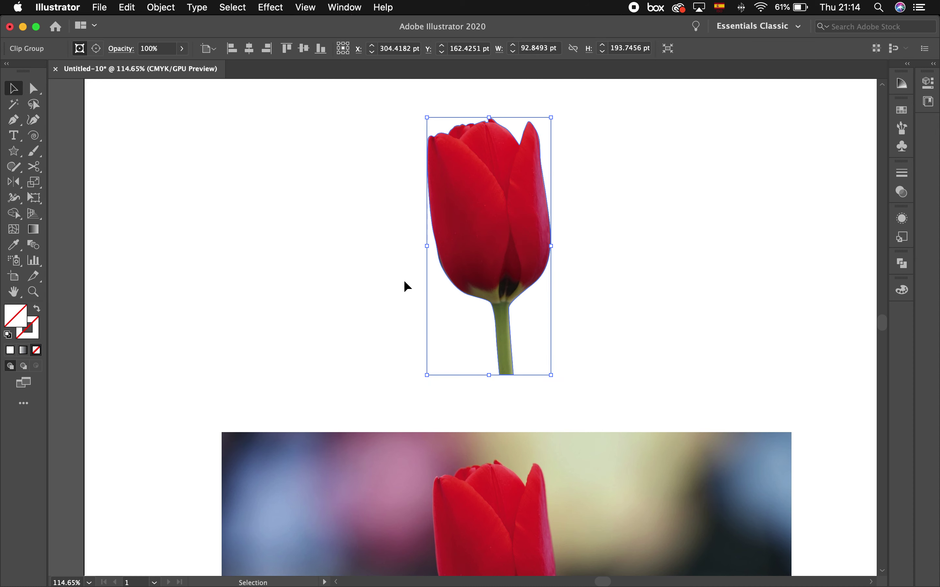
{"action": "left_click", "coordinate": [353, 279]}
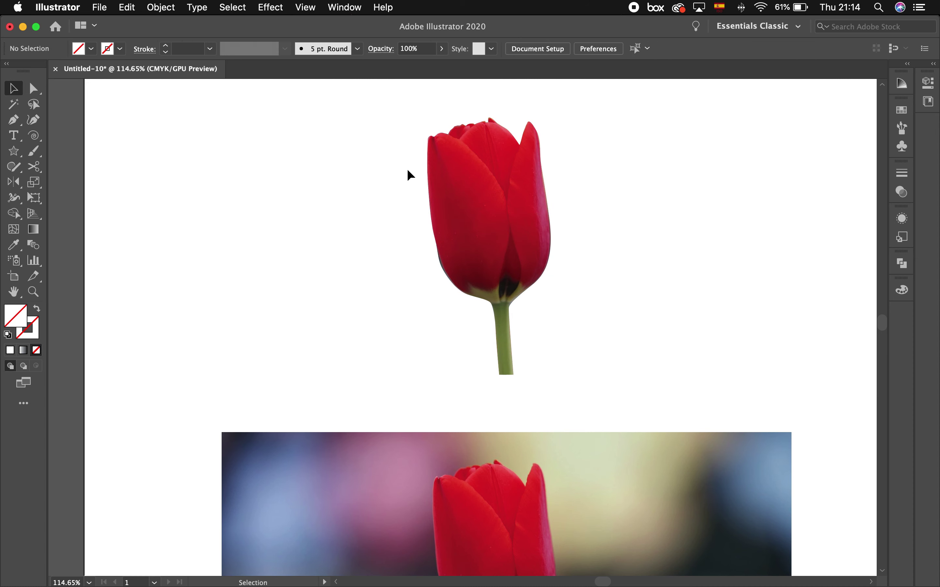
Move the cut-out tulip slightly up and to the left, and check its mask in Outline view
{"action": "left_click_drag", "start_coordinate": [532, 198], "coordinate": [507, 164]}
{"action": "left_click", "coordinate": [314, 190]}
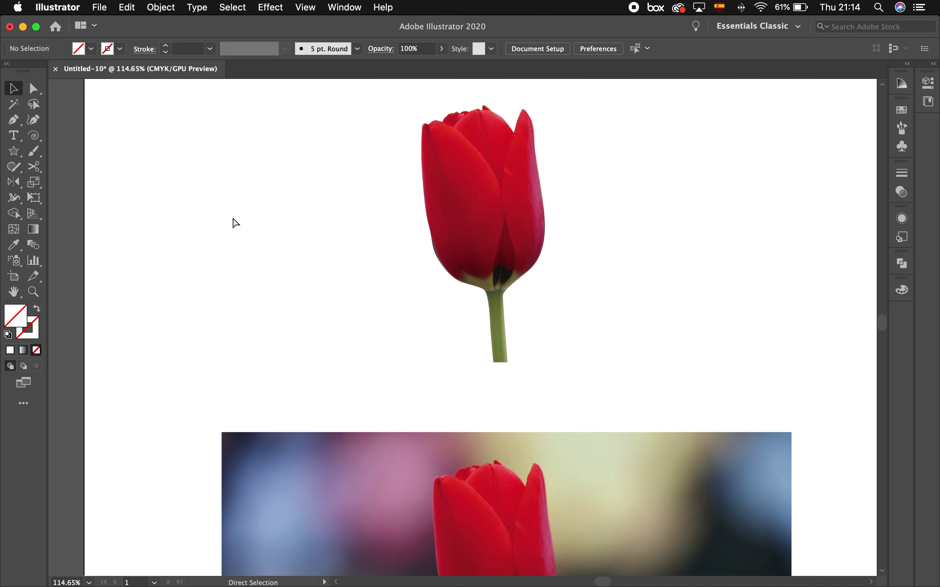
{"action": "key", "text": "super+y"}
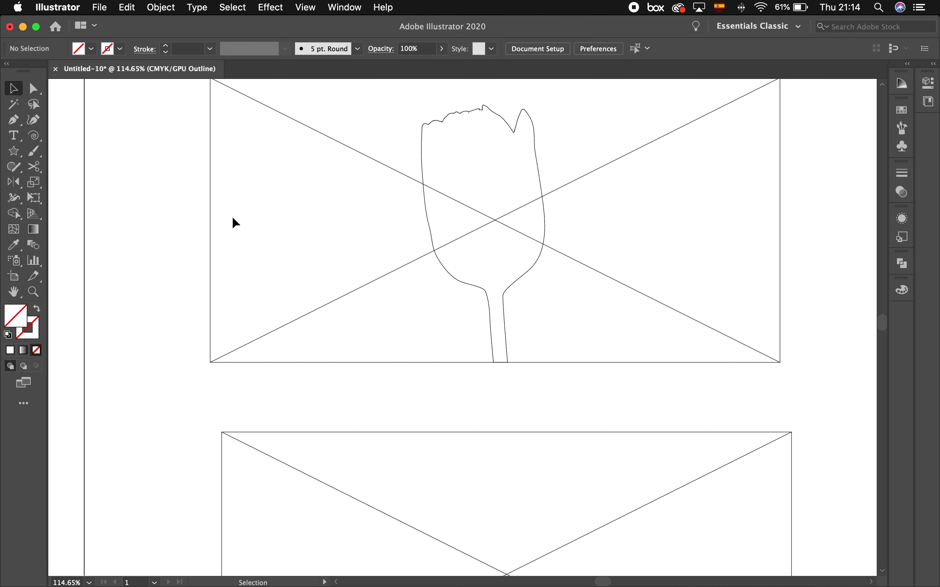
{"action": "key", "text": "super+y"}
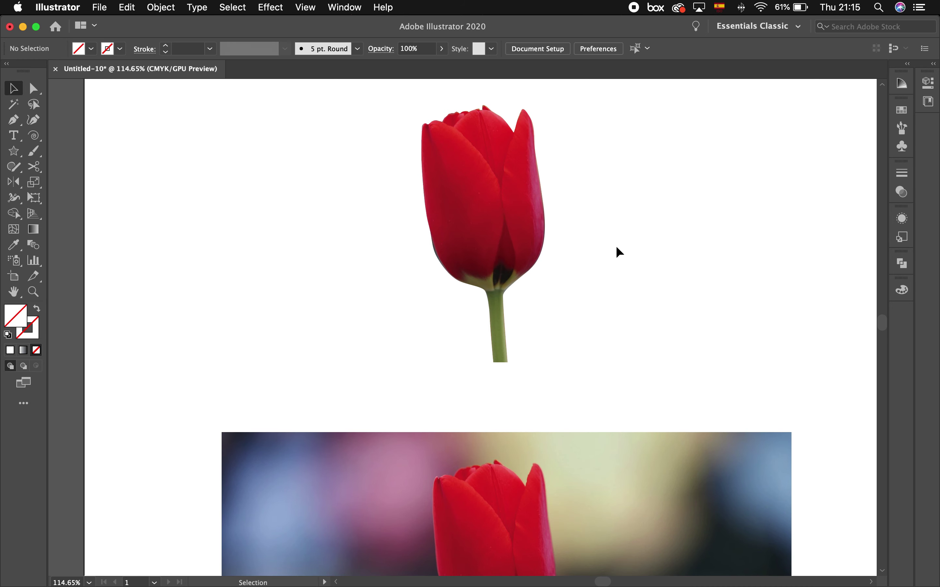
Draw a five-pointed star over the tulip in the middle image with the Star tool
{"action": "key", "text": "space"}
{"action": "left_click_drag", "start_coordinate": [560, 321], "coordinate": [535, 218]}
{"action": "left_click_drag", "start_coordinate": [596, 361], "coordinate": [592, 340]}
{"action": "scroll", "coordinate": [598, 361], "scroll_direction": "down", "scroll_amount": 5}
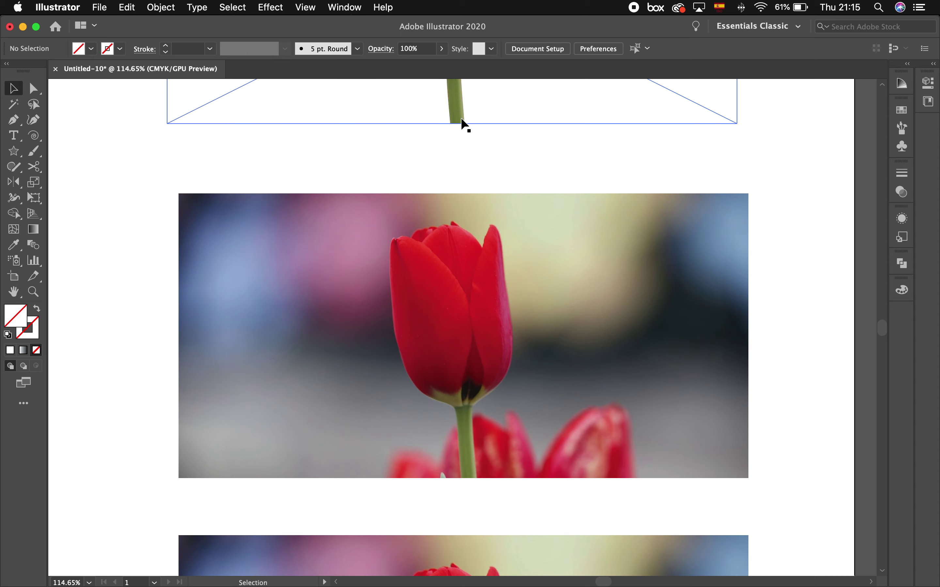
{"action": "key", "text": "space"}
{"action": "left_click_drag", "start_coordinate": [498, 183], "coordinate": [533, 226]}
{"action": "scroll", "coordinate": [570, 380], "scroll_direction": "down", "scroll_amount": 2}
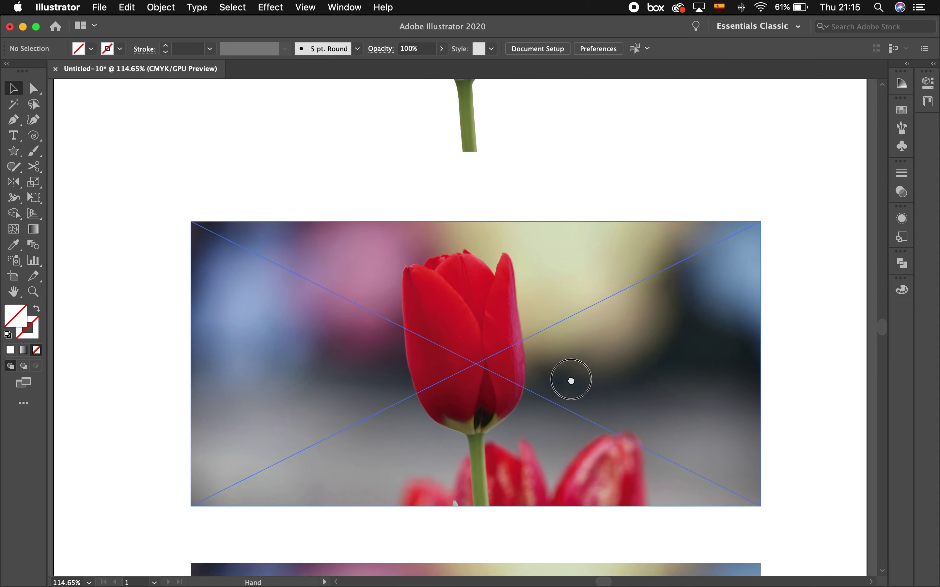
{"action": "left_click", "coordinate": [14, 150]}
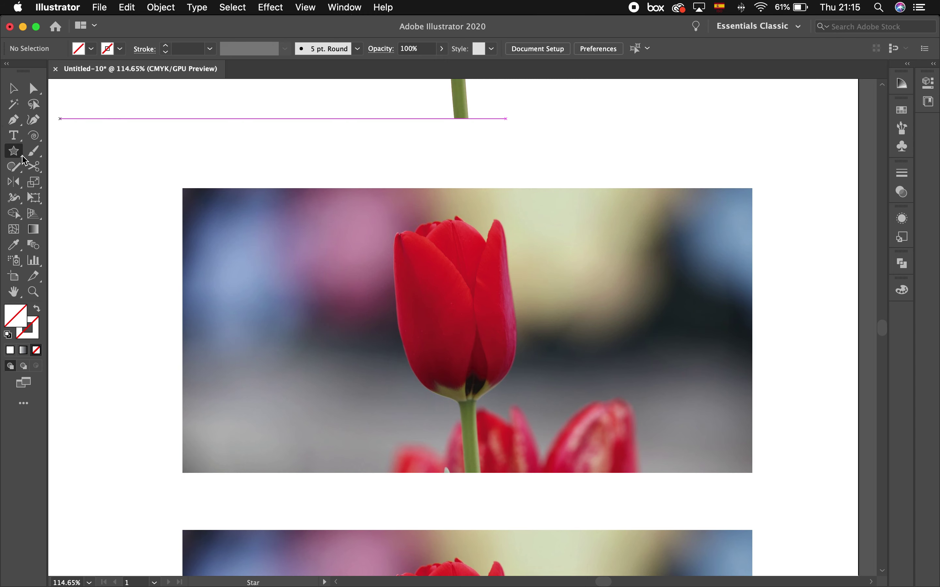
{"action": "left_click_drag", "start_coordinate": [420, 272], "coordinate": [521, 354]}
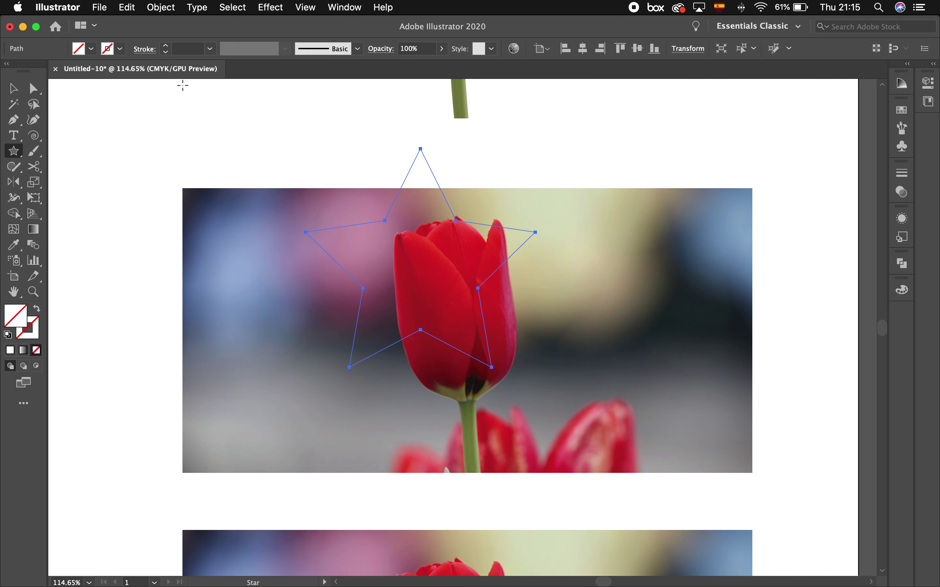
Move the star to the centre of the middle image and enlarge it to about 208 by 197 pt
{"action": "left_click", "coordinate": [13, 88]}
{"action": "left_click_drag", "start_coordinate": [441, 190], "coordinate": [499, 307]}
{"action": "left_click_drag", "start_coordinate": [566, 429], "coordinate": [614, 462]}
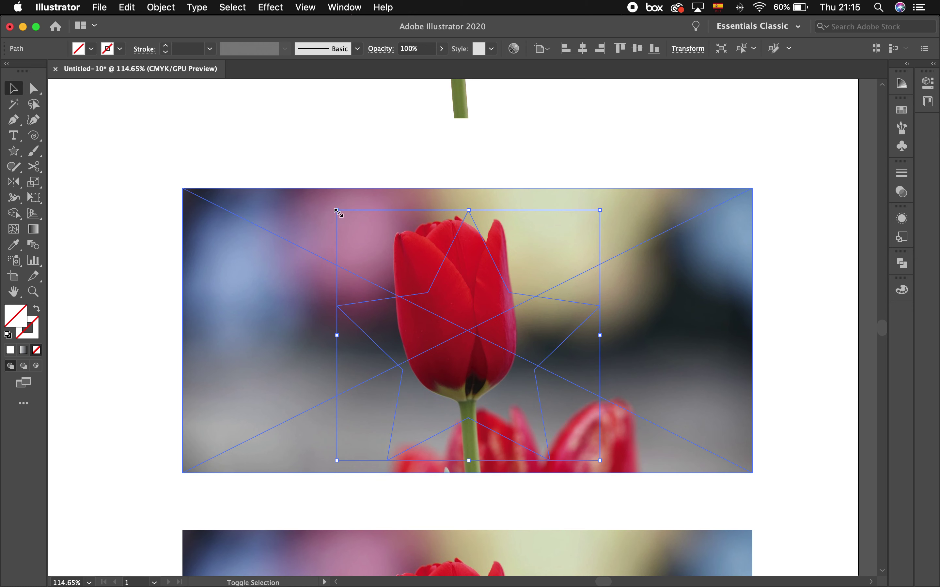
{"action": "left_click_drag", "start_coordinate": [336, 210], "coordinate": [324, 199]}
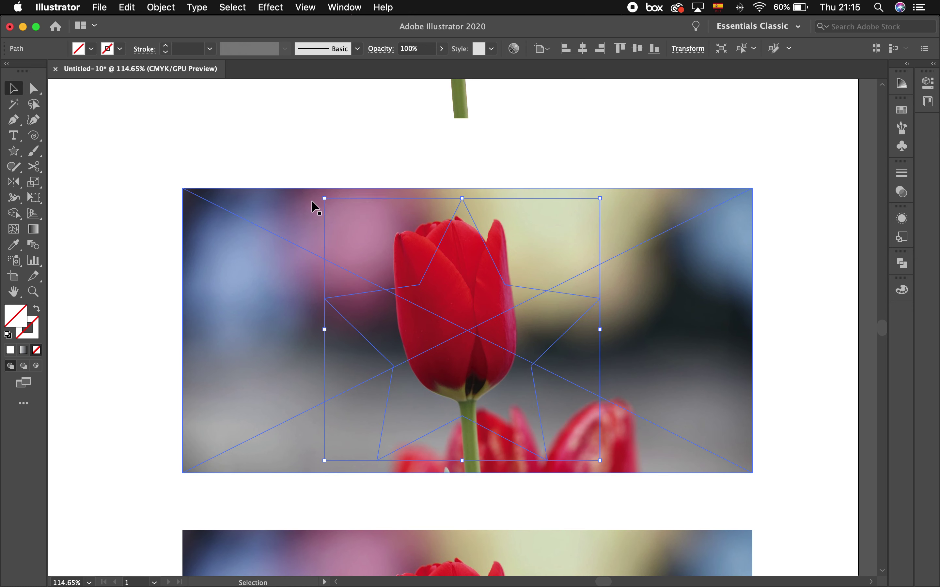
Select the star together with the middle image, make a clipping mask from them, and deselect the result
{"action": "left_click", "coordinate": [219, 243], "text": "shift"}
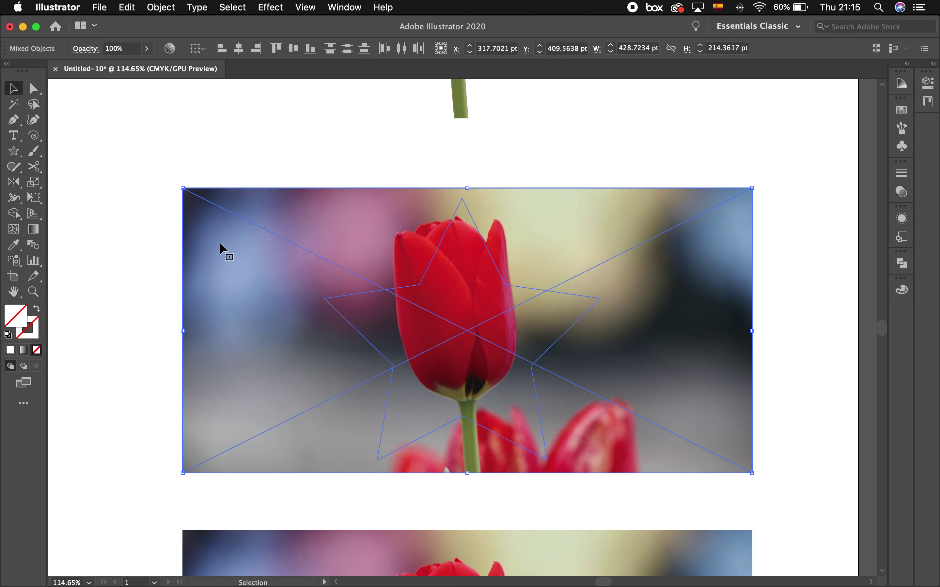
{"action": "right_click", "coordinate": [308, 239]}
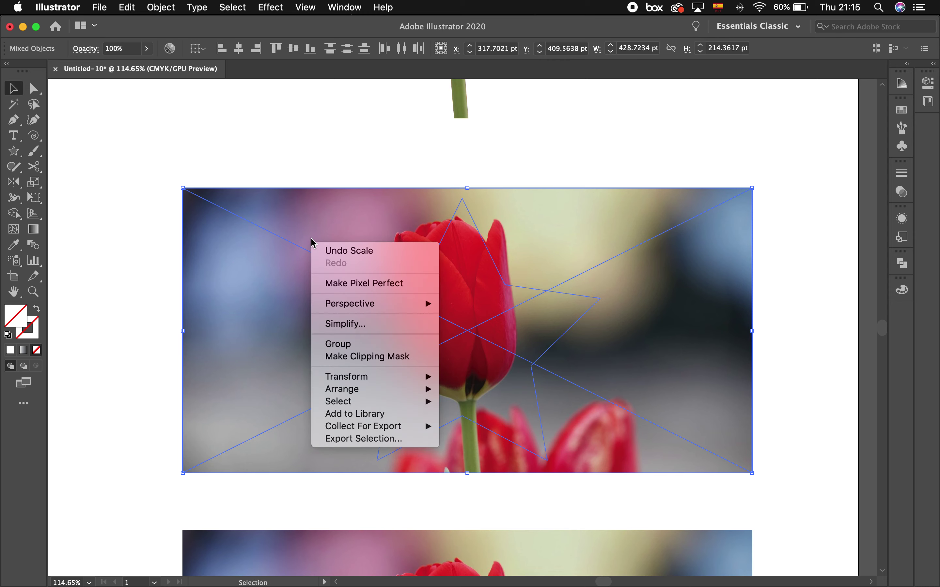
{"action": "left_click", "coordinate": [376, 356]}
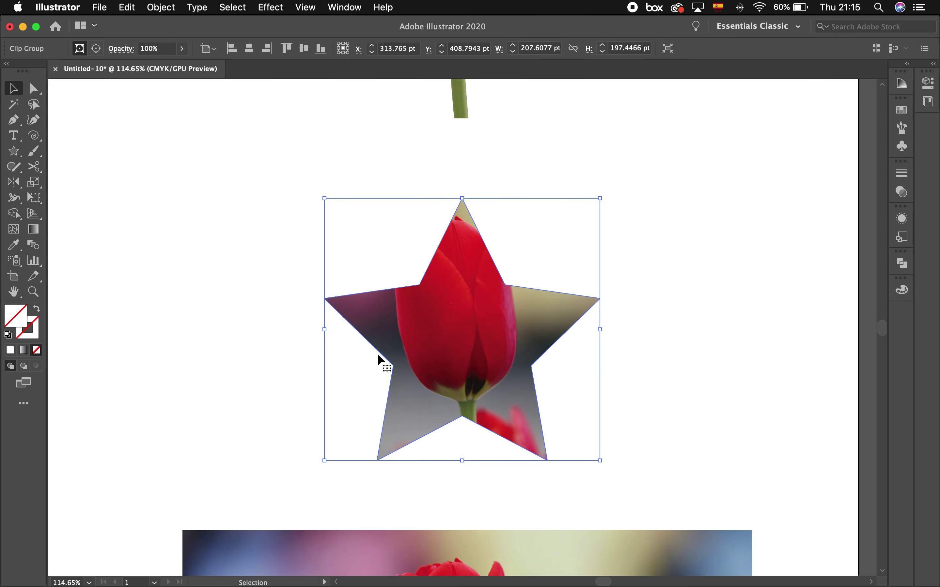
{"action": "left_click", "coordinate": [742, 277]}
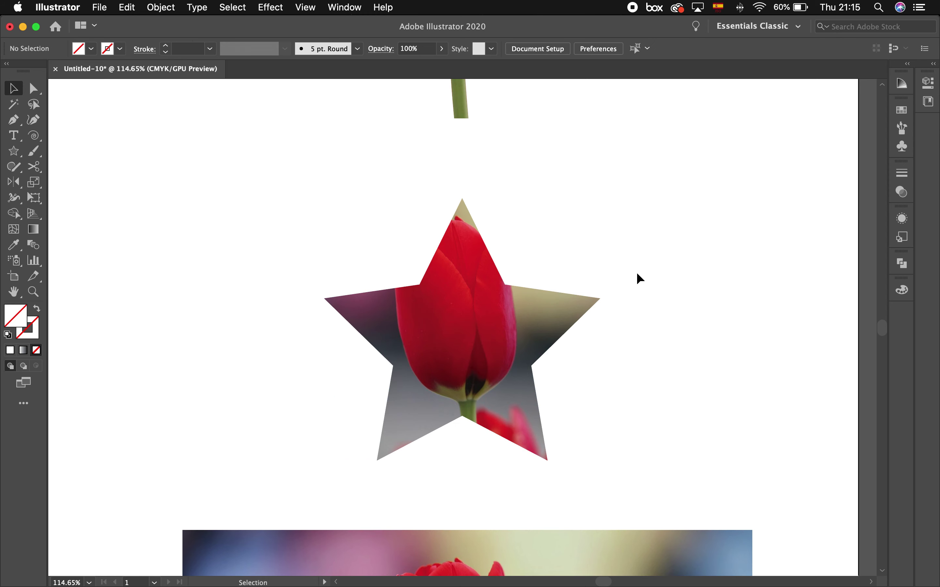
Isolate the star's clip group, shift the image inside it slightly right so the tulip stays framed, and leave isolation
{"action": "left_click", "coordinate": [497, 306]}
{"action": "double_click", "coordinate": [468, 320]}
{"action": "left_click_drag", "start_coordinate": [466, 318], "coordinate": [464, 362]}
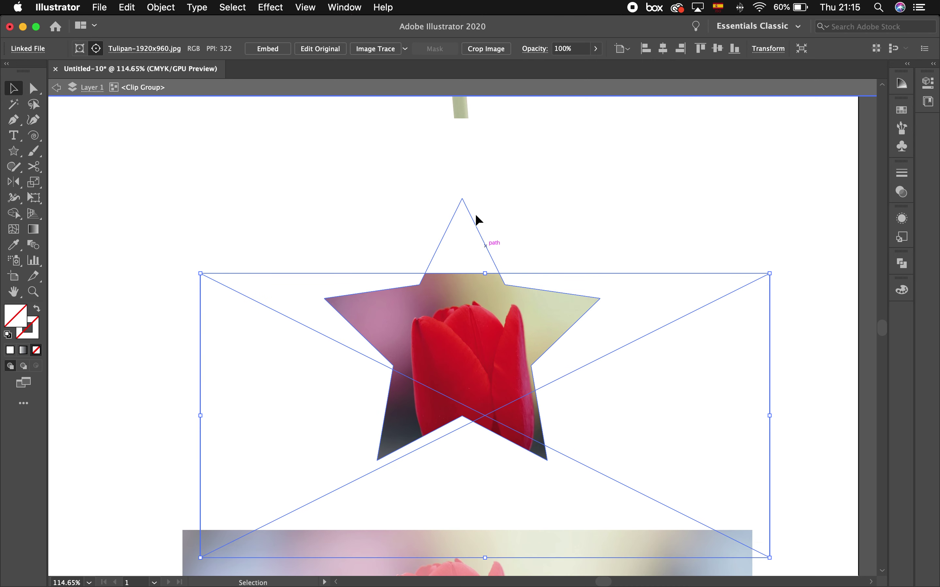
{"action": "left_click_drag", "start_coordinate": [482, 325], "coordinate": [473, 286]}
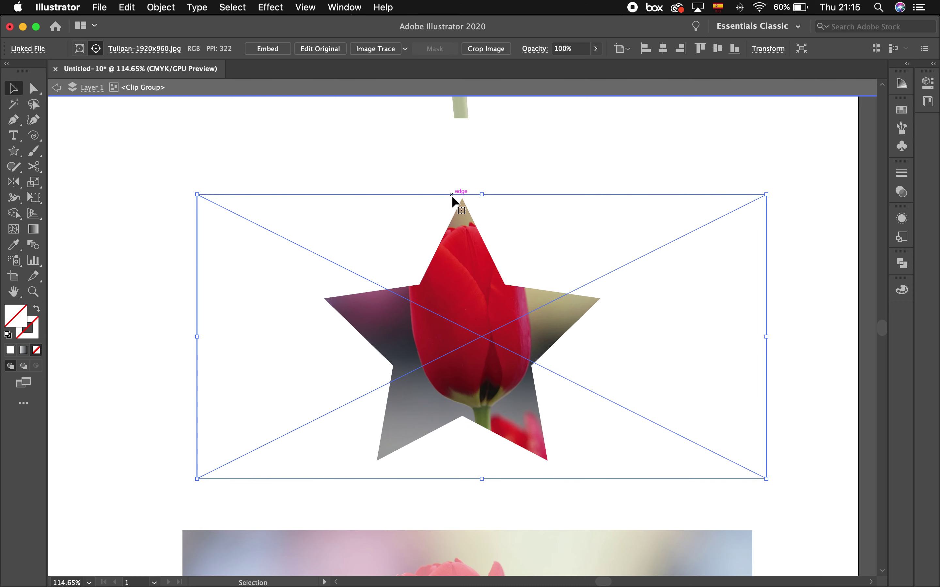
{"action": "scroll", "coordinate": [367, 305], "scroll_direction": "up", "scroll_amount": 1}
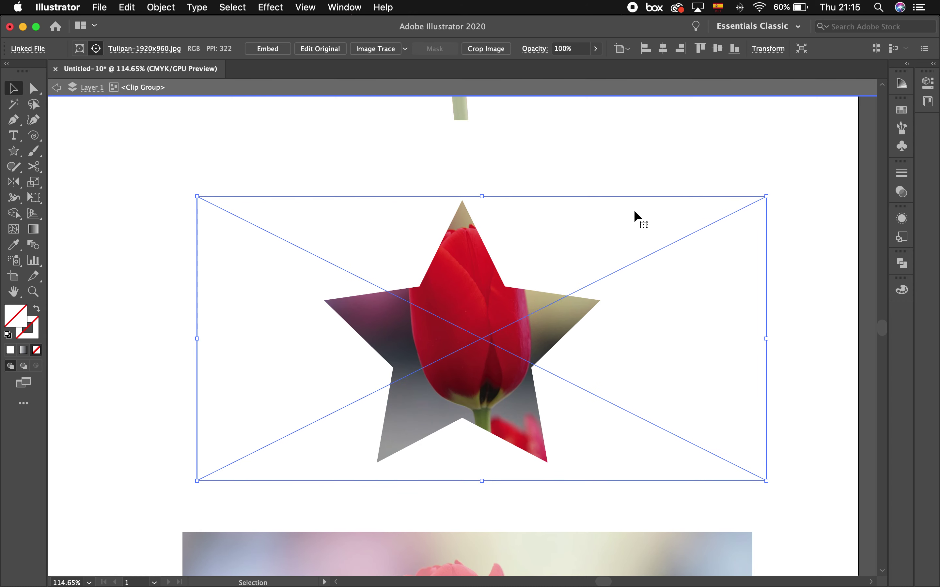
{"action": "left_click", "coordinate": [57, 88]}
{"action": "left_click", "coordinate": [58, 90]}
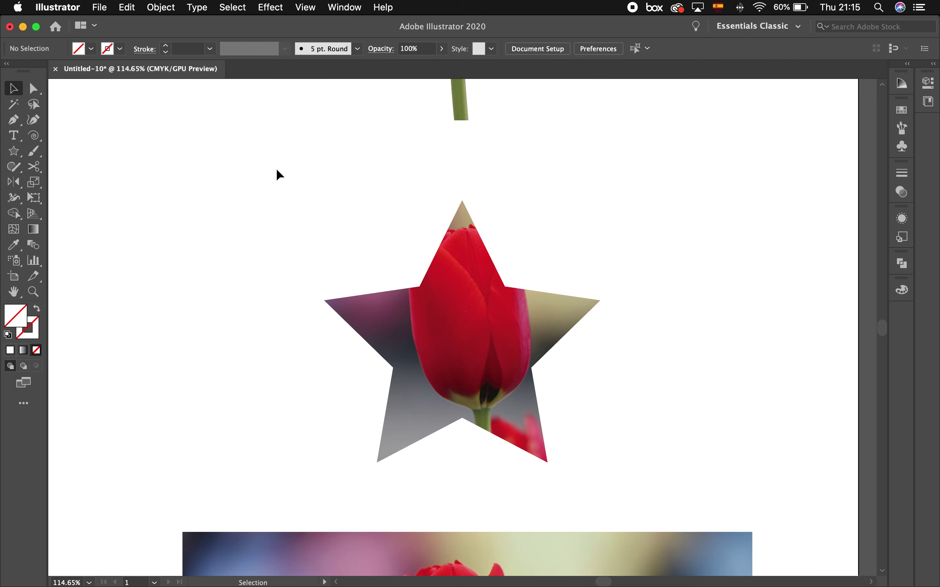
Paint the word "Love" in white across the bottom image with the Paintbrush and check its paths in Outline view
{"action": "key", "text": "super+0"}
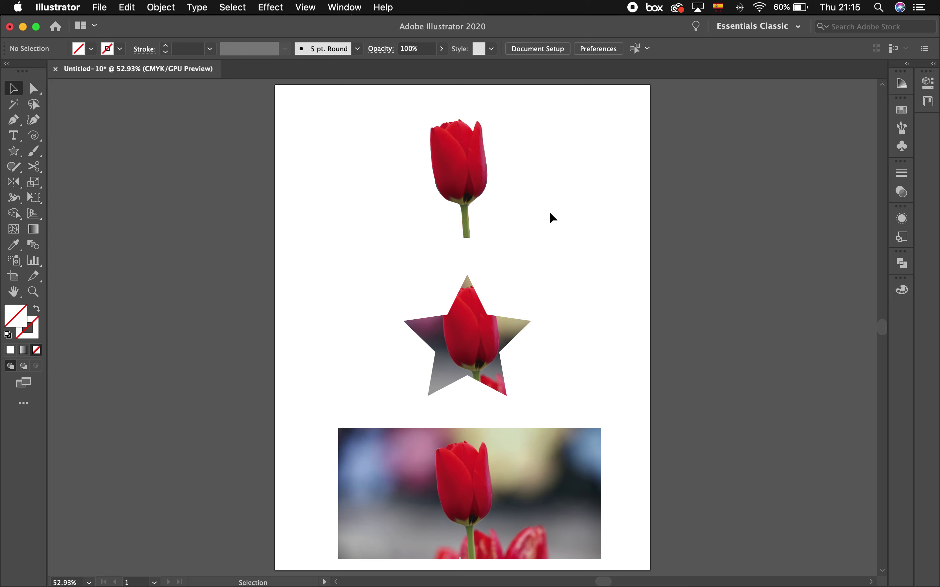
{"action": "key", "text": "space"}
{"action": "left_click_drag", "start_coordinate": [540, 348], "coordinate": [493, 196]}
{"action": "scroll", "coordinate": [495, 340], "scroll_direction": "up", "scroll_amount": 5}
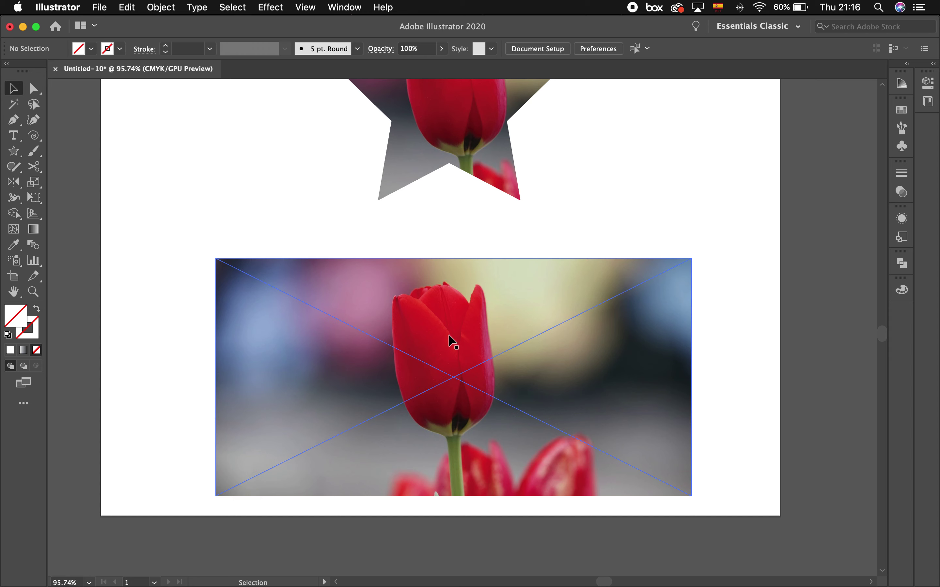
{"action": "left_click", "coordinate": [34, 153]}
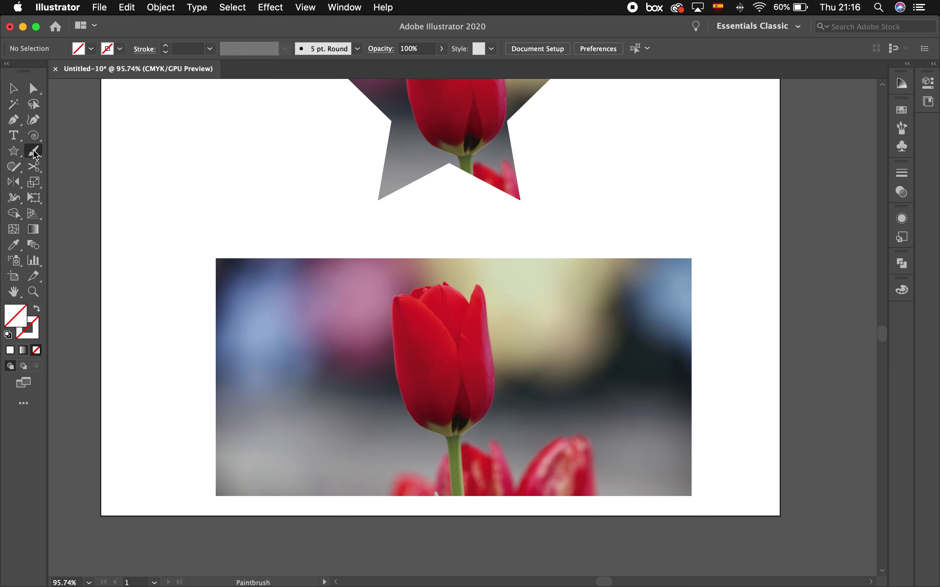
{"action": "mouse_move", "coordinate": [275, 296]}
{"action": "left_mouse_down"}
{"action": "mouse_move", "coordinate": [282, 460]}
{"action": "mouse_move", "coordinate": [346, 431]}
{"action": "mouse_move", "coordinate": [375, 435]}
{"action": "left_mouse_up"}
{"action": "mouse_move", "coordinate": [377, 345]}
{"action": "left_mouse_down"}
{"action": "mouse_move", "coordinate": [374, 399]}
{"action": "mouse_move", "coordinate": [409, 401]}
{"action": "mouse_move", "coordinate": [417, 372]}
{"action": "mouse_move", "coordinate": [405, 351]}
{"action": "mouse_move", "coordinate": [376, 344]}
{"action": "mouse_move", "coordinate": [439, 363]}
{"action": "mouse_move", "coordinate": [449, 395]}
{"action": "mouse_move", "coordinate": [468, 338]}
{"action": "mouse_move", "coordinate": [520, 369]}
{"action": "mouse_move", "coordinate": [546, 335]}
{"action": "mouse_move", "coordinate": [516, 335]}
{"action": "mouse_move", "coordinate": [504, 363]}
{"action": "mouse_move", "coordinate": [519, 389]}
{"action": "mouse_move", "coordinate": [580, 391]}
{"action": "mouse_move", "coordinate": [620, 336]}
{"action": "mouse_move", "coordinate": [654, 320]}
{"action": "left_mouse_up"}
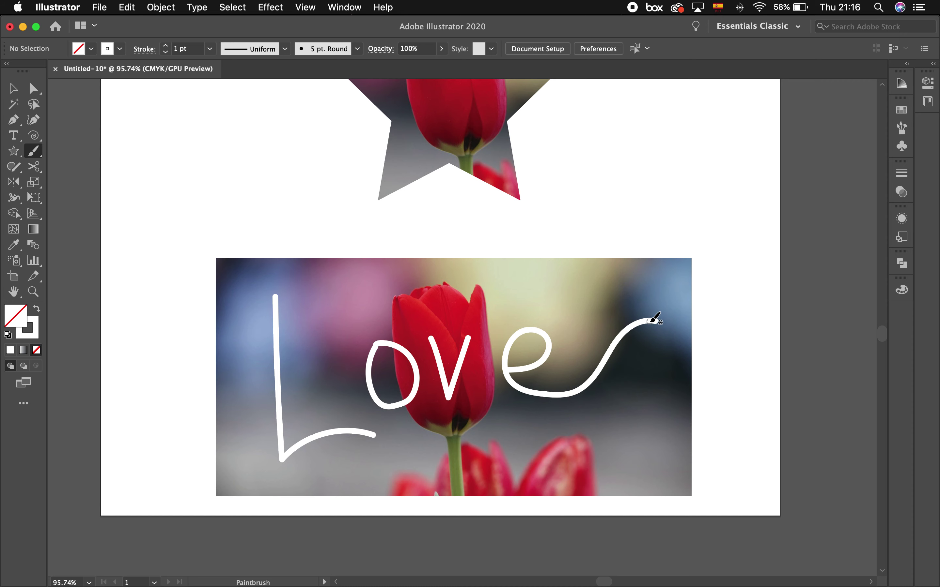
{"action": "left_click", "coordinate": [13, 90]}
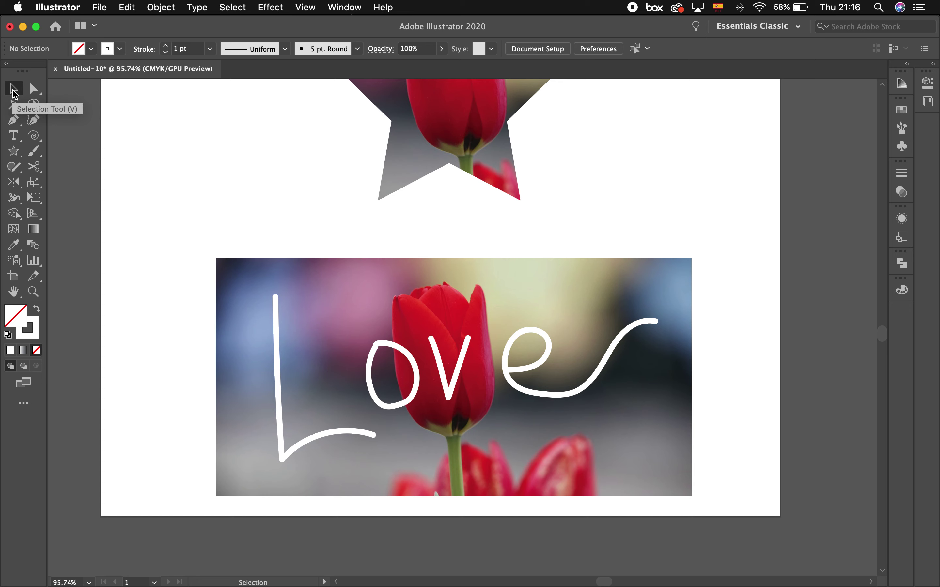
{"action": "key", "text": "super+y"}
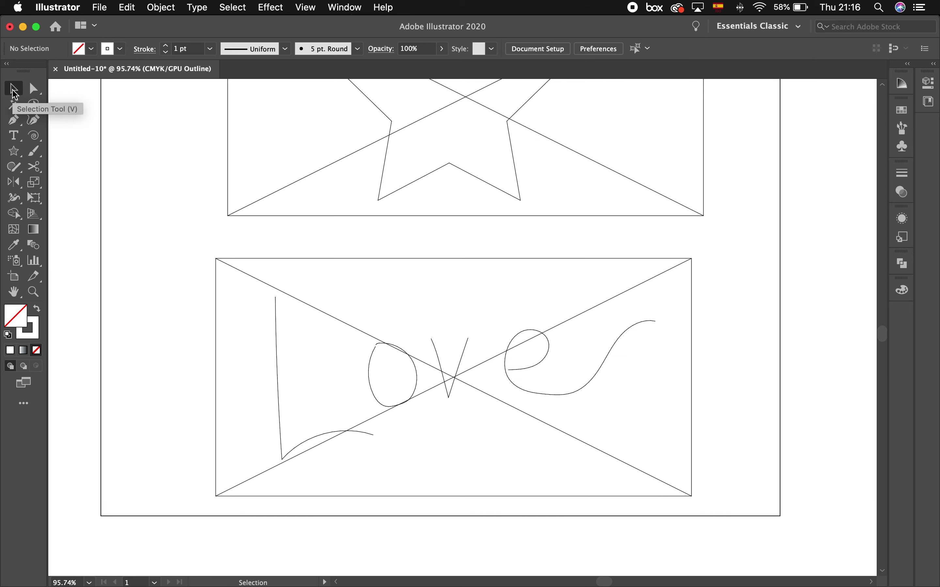
{"action": "key", "text": "super+y"}
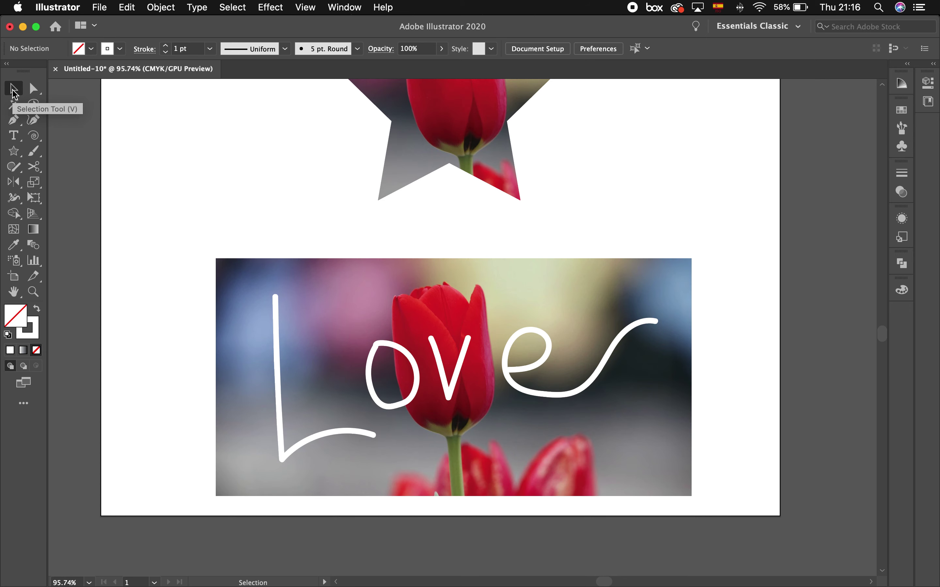
Set the stroke weight of all four letters to 4 pt and move the "v" slightly to the right
{"action": "left_click", "coordinate": [275, 315]}
{"action": "left_click", "coordinate": [381, 346], "text": "shift"}
{"action": "left_click", "coordinate": [436, 348], "text": "shift"}
{"action": "left_click", "coordinate": [515, 335], "text": "shift"}
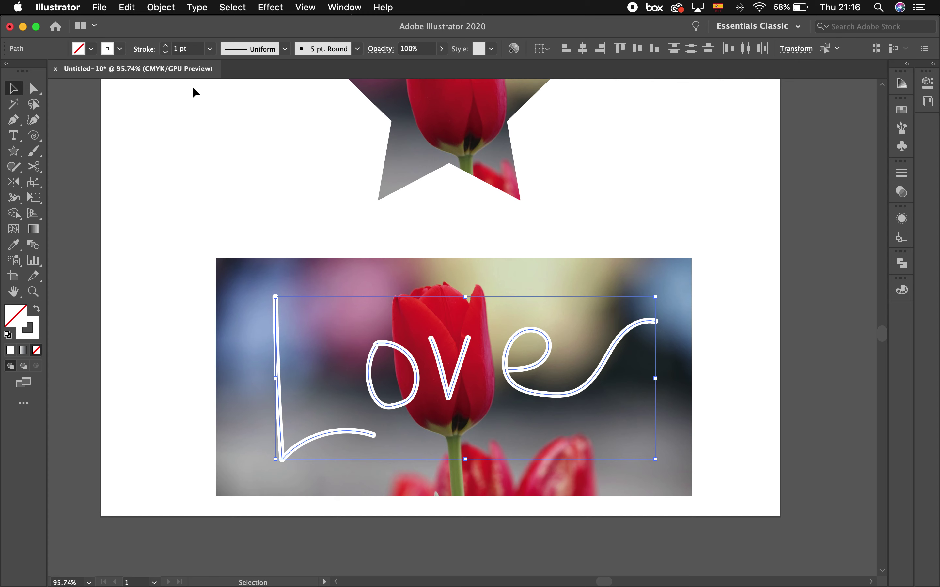
{"action": "left_click", "coordinate": [165, 45]}
{"action": "left_click", "coordinate": [165, 46]}
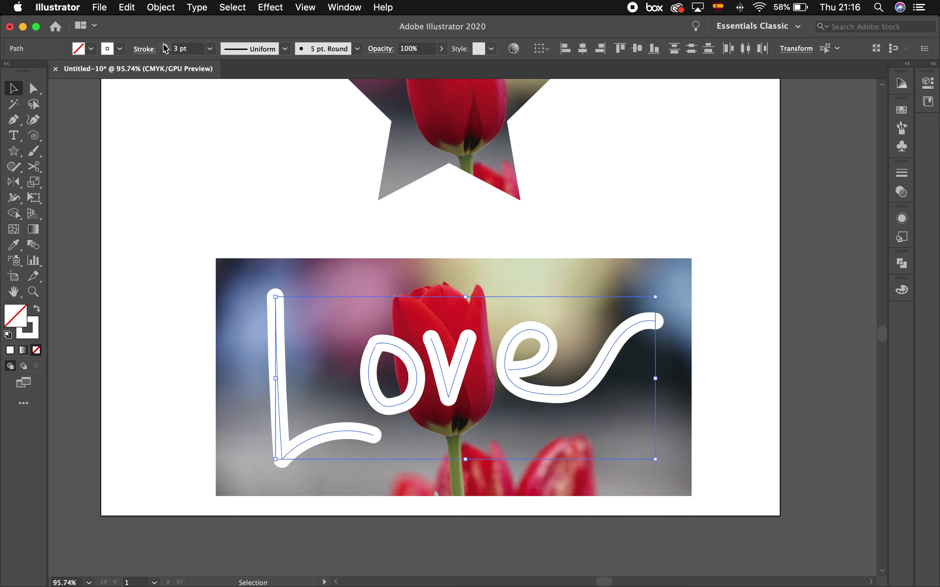
{"action": "left_click", "coordinate": [166, 46]}
{"action": "left_click", "coordinate": [172, 190]}
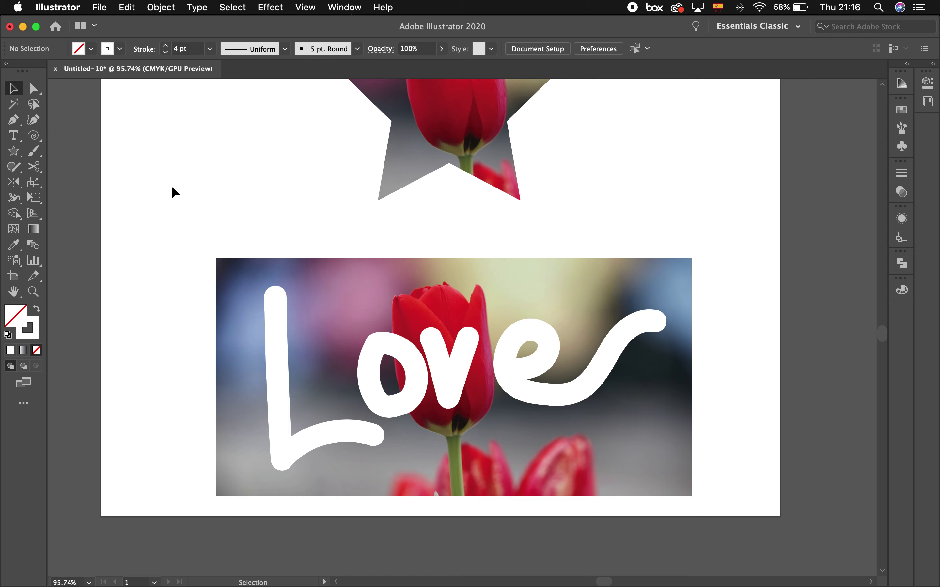
{"action": "left_click_drag", "start_coordinate": [455, 373], "coordinate": [464, 370]}
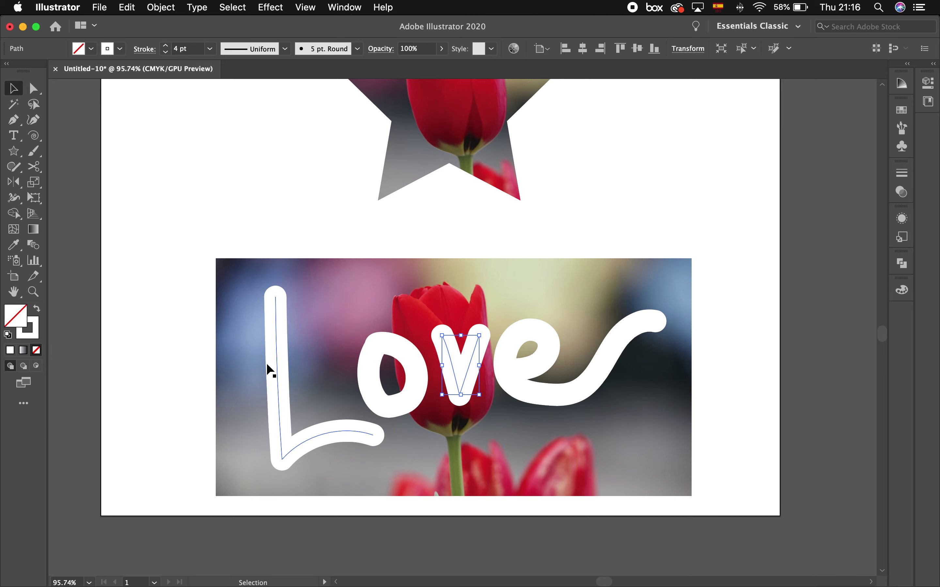
Select all four painted letters and apply Expand Appearance to them
{"action": "left_click", "coordinate": [274, 352]}
{"action": "left_click", "coordinate": [406, 354], "text": "shift"}
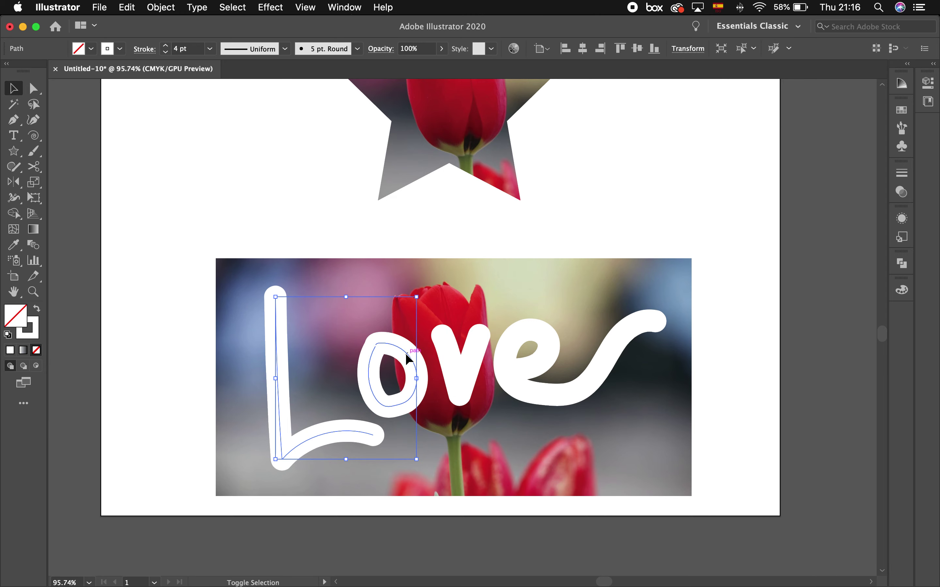
{"action": "left_click", "coordinate": [469, 361], "text": "shift"}
{"action": "left_click", "coordinate": [528, 332], "text": "shift"}
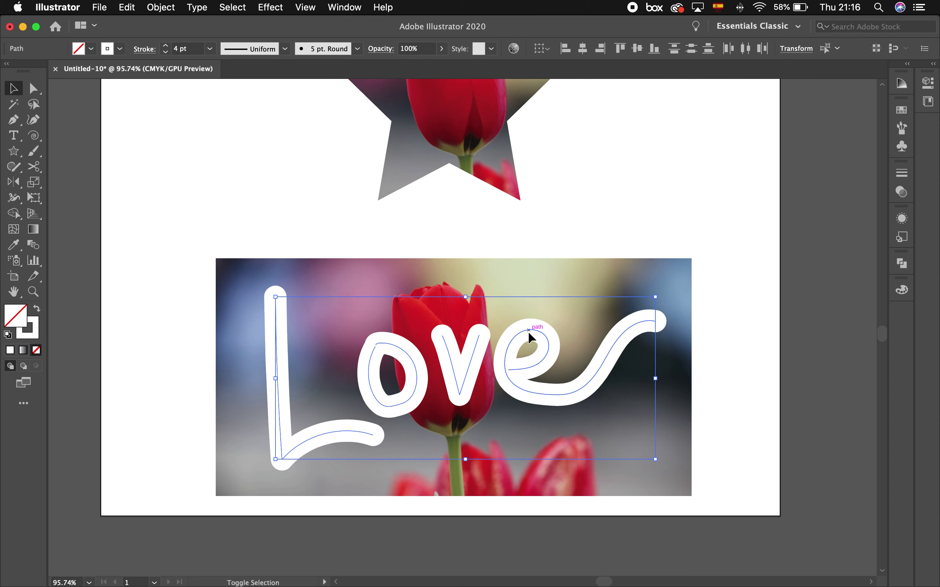
{"action": "left_click", "coordinate": [167, 7]}
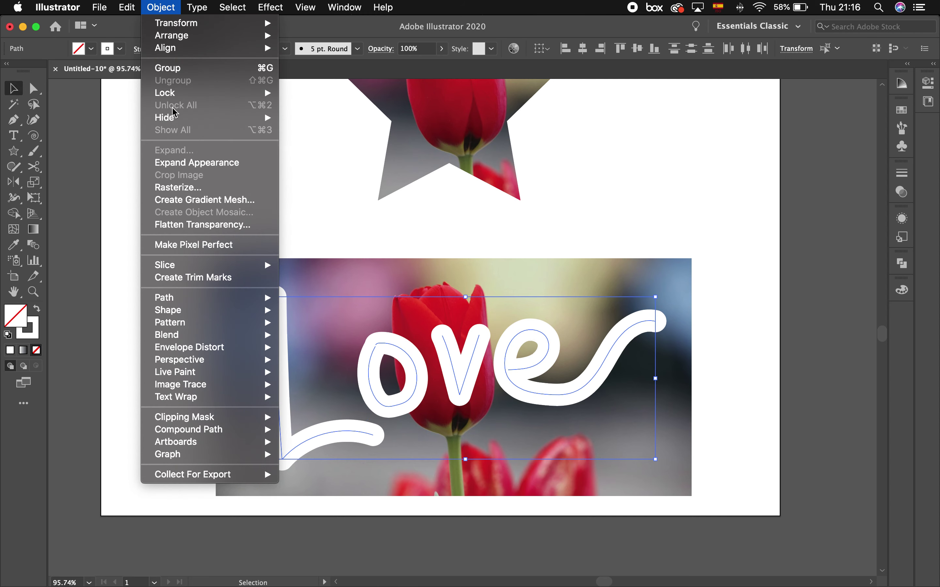
{"action": "left_click", "coordinate": [184, 165]}
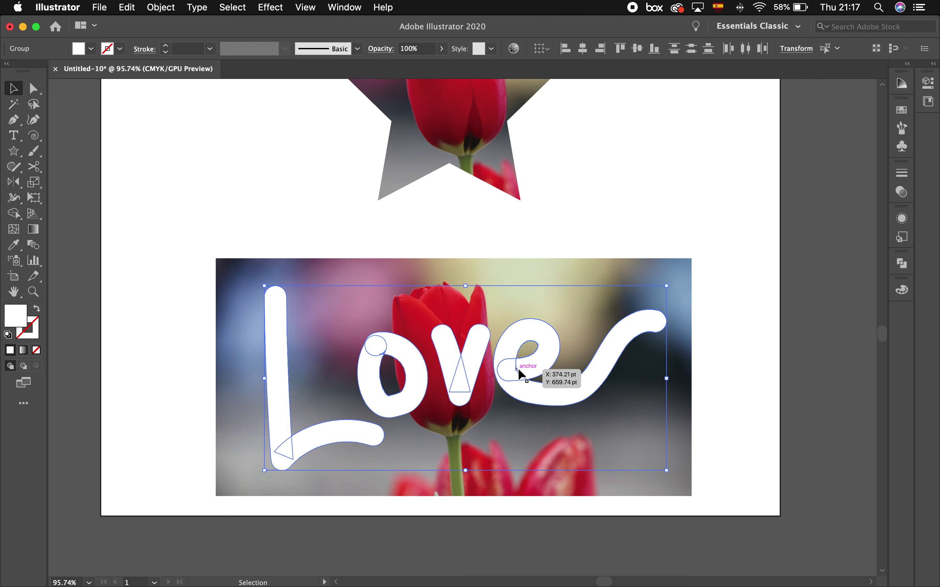
Unite the four expanded "Love" letters with Pathfinder and check the merged outlines in Outline view
{"action": "left_click", "coordinate": [179, 444]}
{"action": "left_click", "coordinate": [281, 447]}
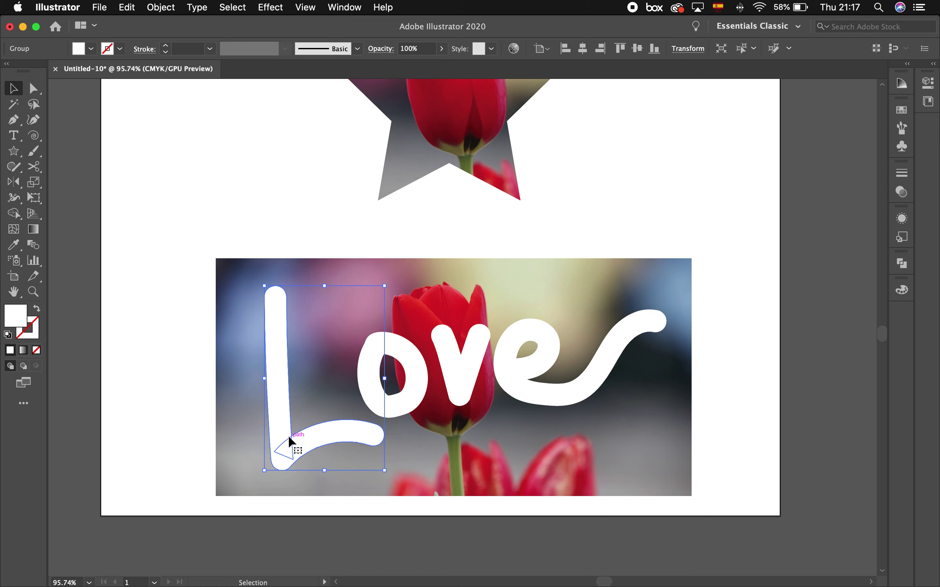
{"action": "left_click", "coordinate": [408, 354], "text": "shift"}
{"action": "left_click", "coordinate": [458, 357], "text": "shift"}
{"action": "left_click", "coordinate": [510, 365], "text": "shift"}
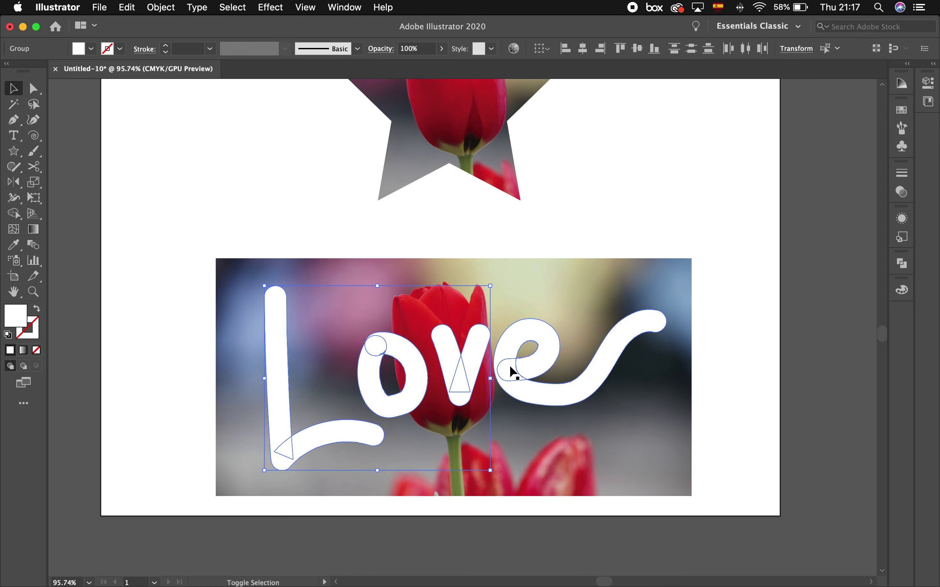
{"action": "left_click", "coordinate": [901, 264]}
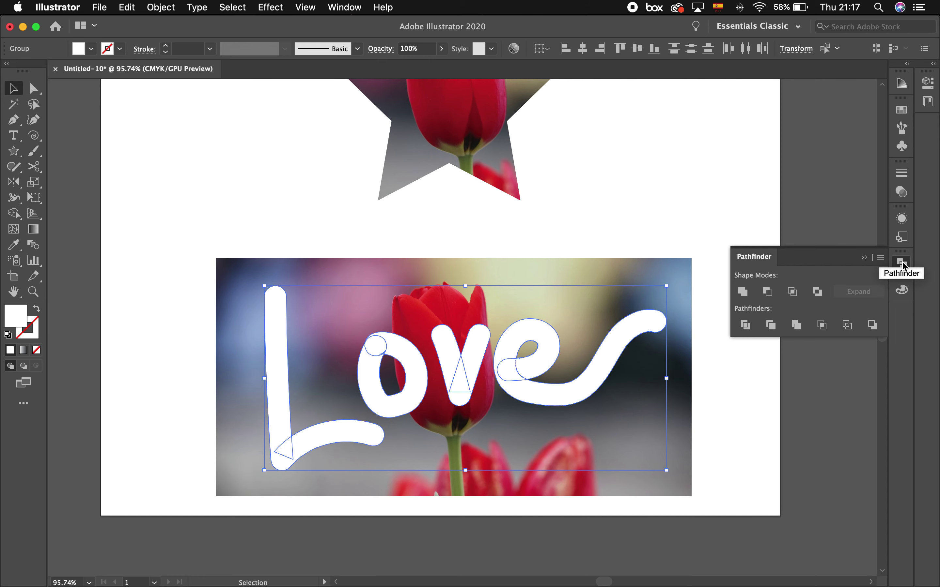
{"action": "left_click", "coordinate": [742, 294]}
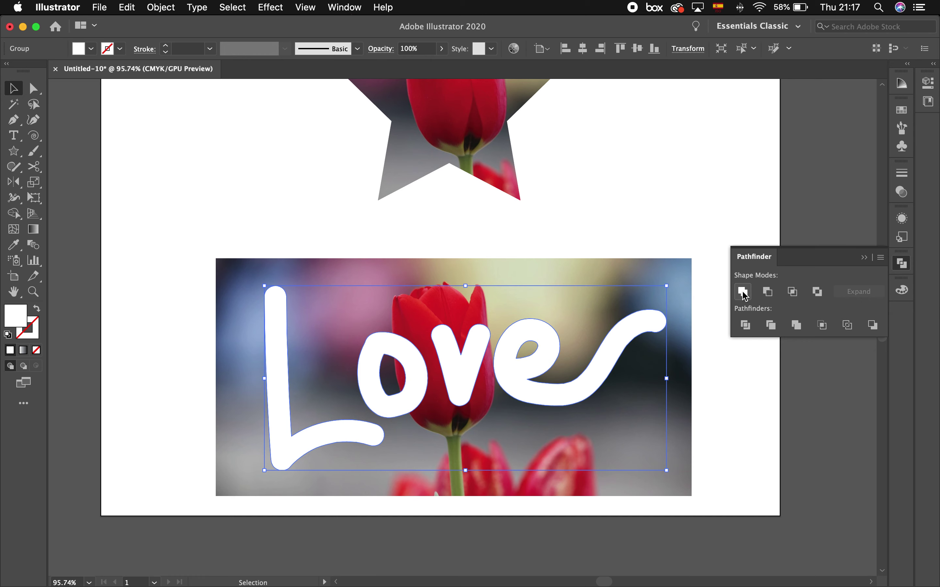
{"action": "key", "text": "super+y"}
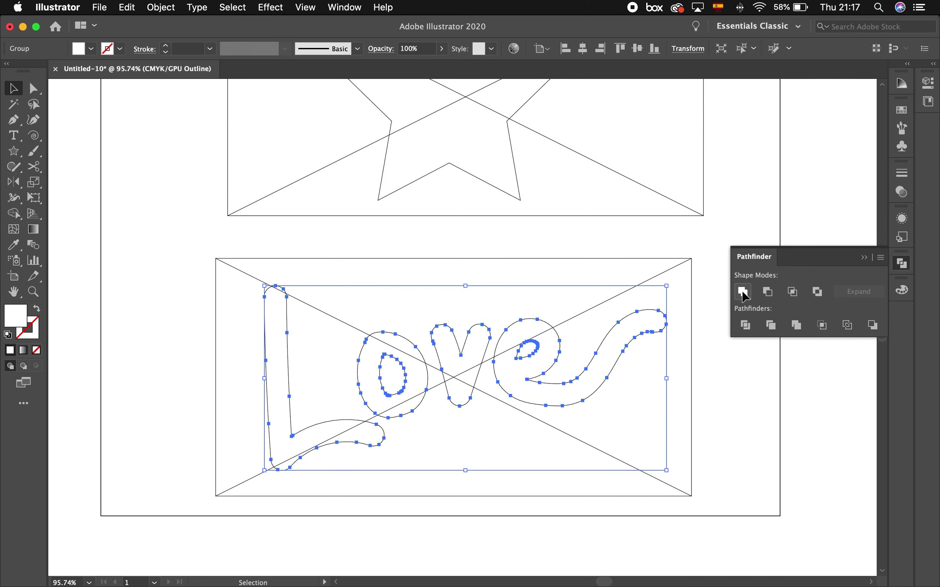
{"action": "key", "text": "super+y"}
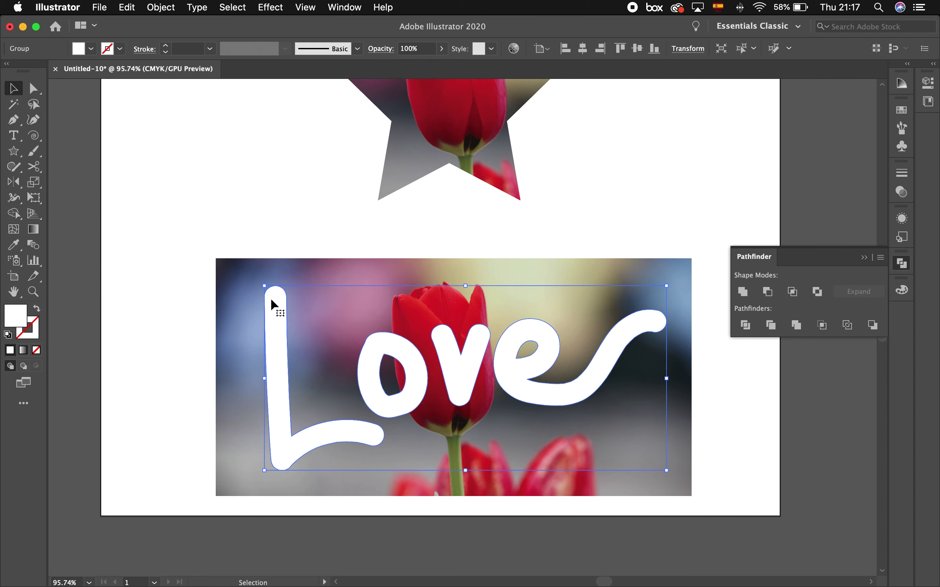
Try to make a clipping mask from the united "Love" group and the bottom tulip image, and undo it
{"action": "left_click", "coordinate": [237, 278], "text": "shift"}
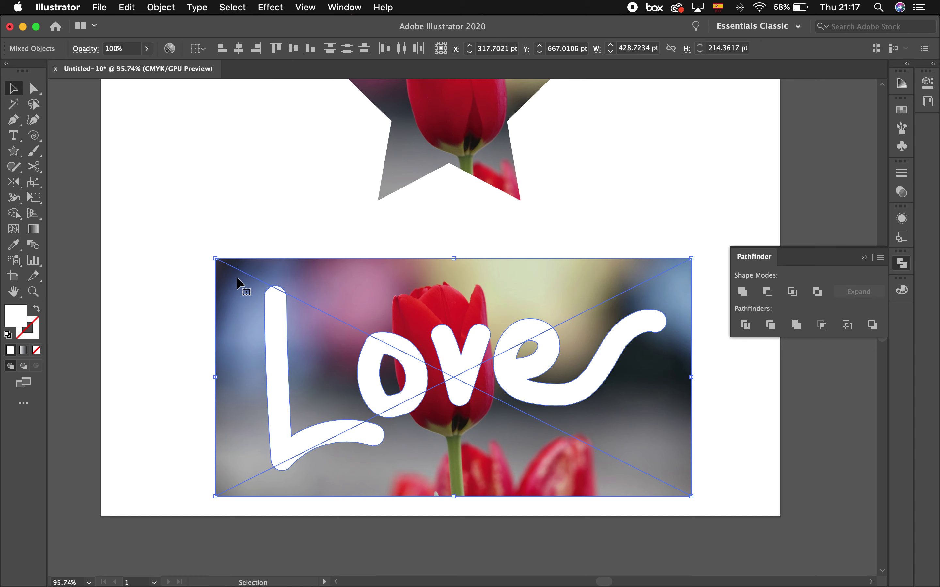
{"action": "right_click", "coordinate": [237, 277]}
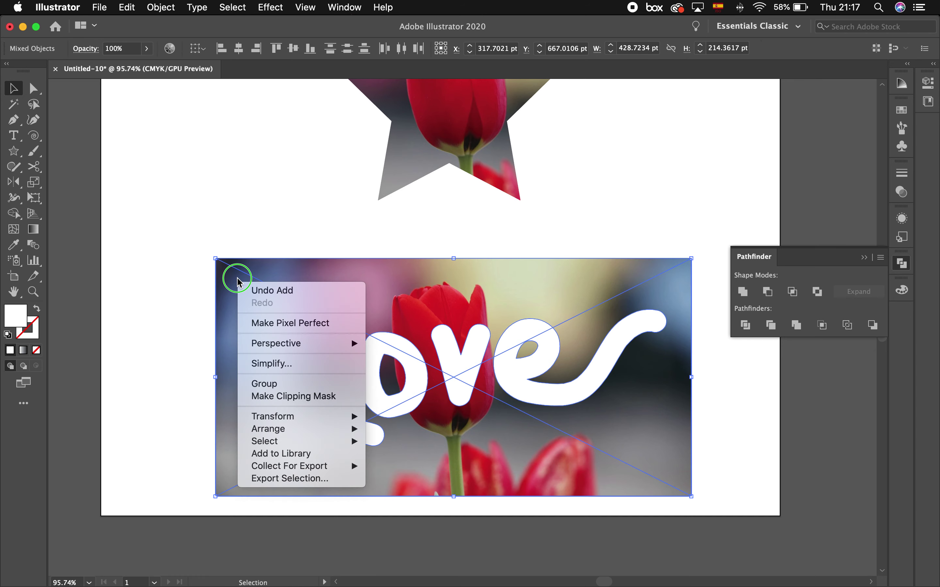
{"action": "left_click", "coordinate": [309, 397]}
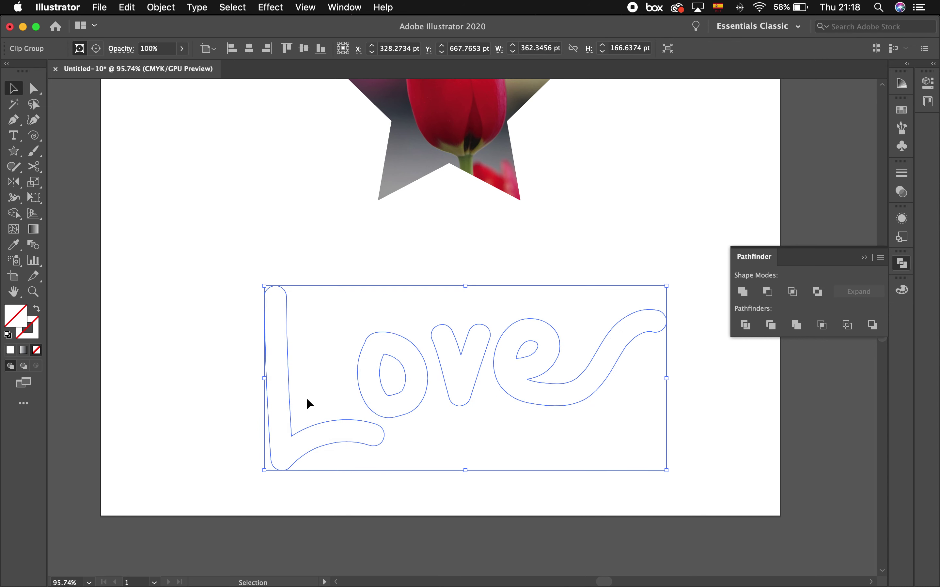
{"action": "key", "text": "super+z"}
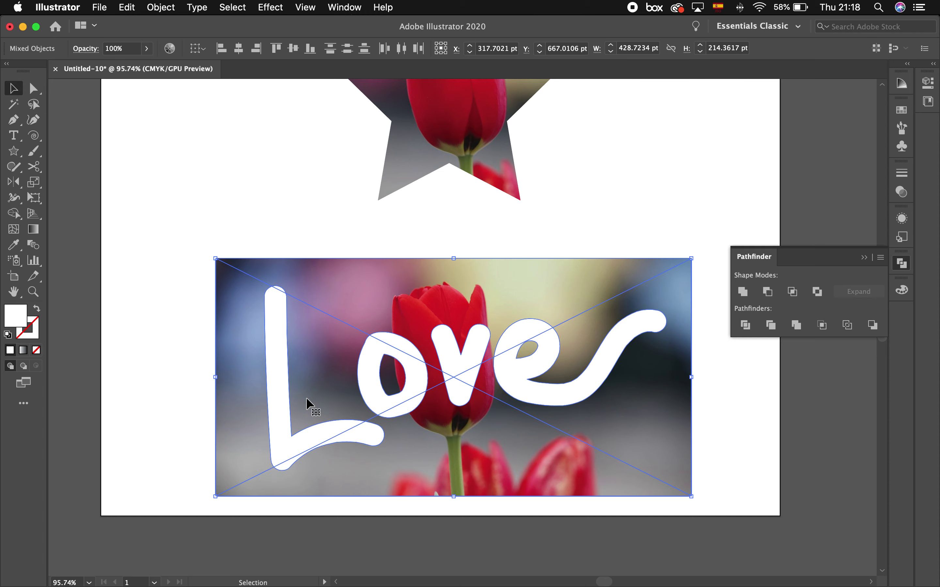
{"action": "left_click", "coordinate": [194, 310]}
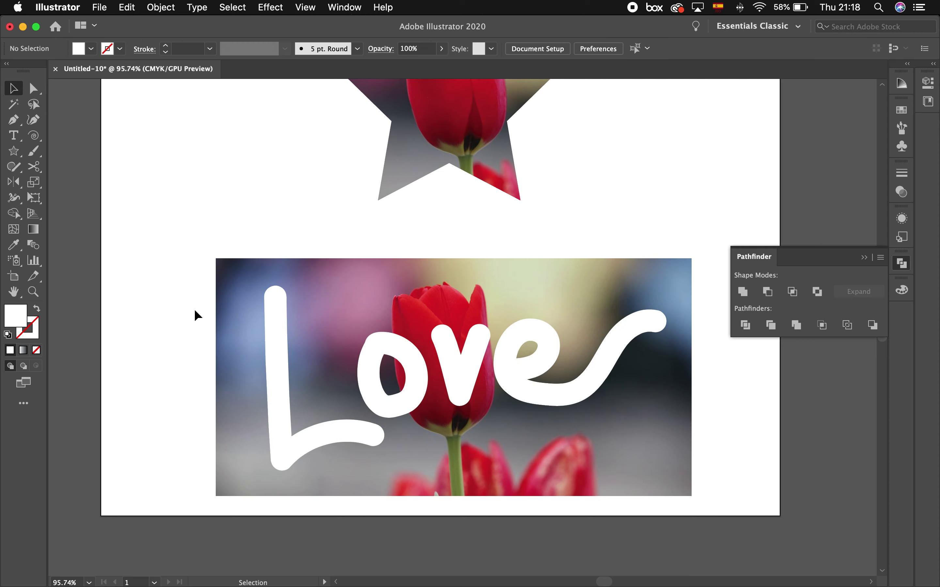
Shift the united "Love" lettering slightly down and make it a compound path
{"action": "left_click", "coordinate": [282, 329]}
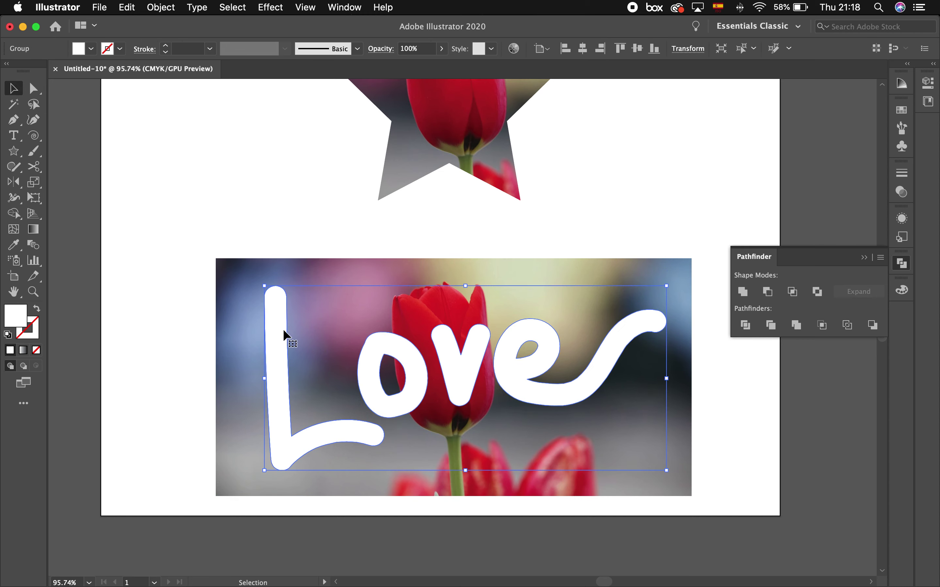
{"action": "mouse_move", "coordinate": [373, 344]}
{"action": "left_mouse_down"}
{"action": "mouse_move", "coordinate": [372, 260]}
{"action": "mouse_move", "coordinate": [373, 350]}
{"action": "left_mouse_up"}
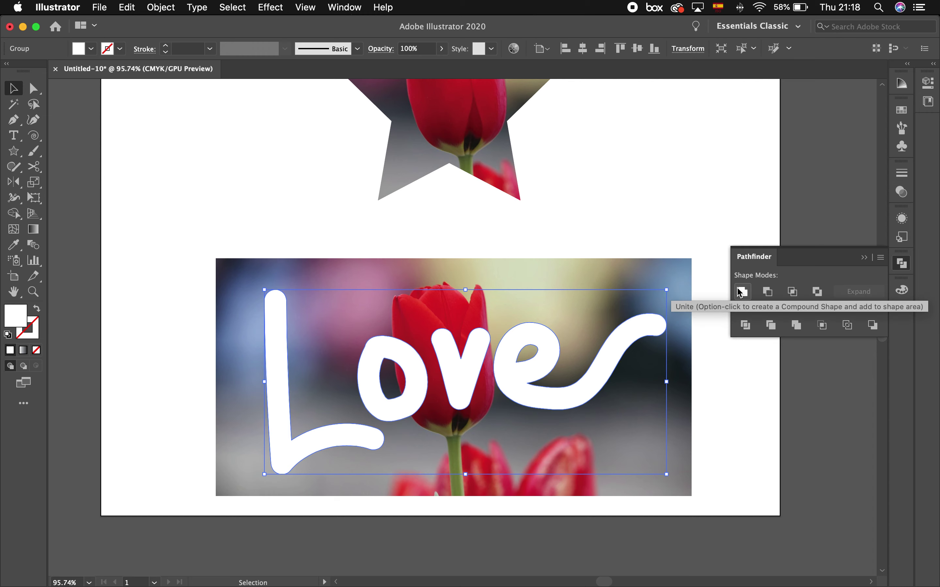
{"action": "left_click", "coordinate": [159, 9]}
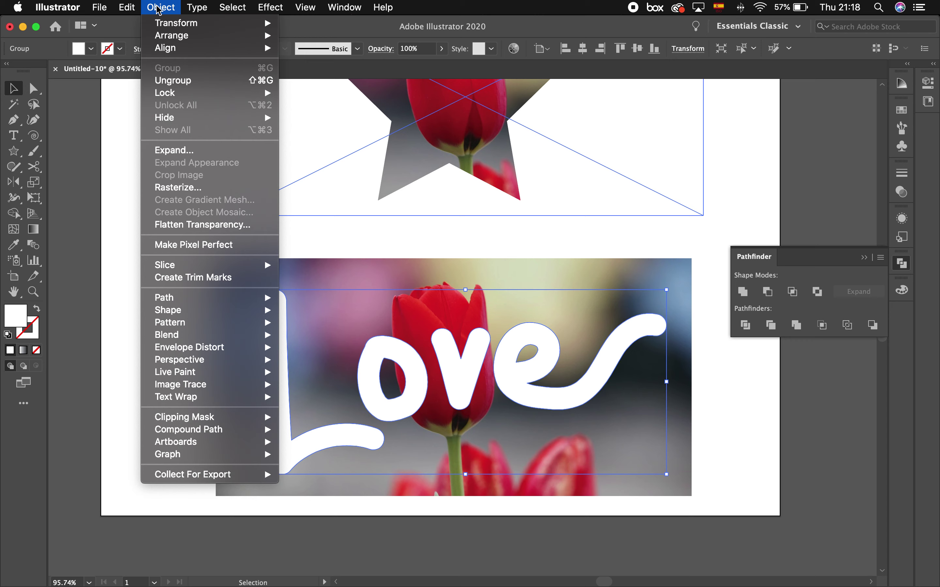
{"action": "mouse_move", "coordinate": [205, 431]}
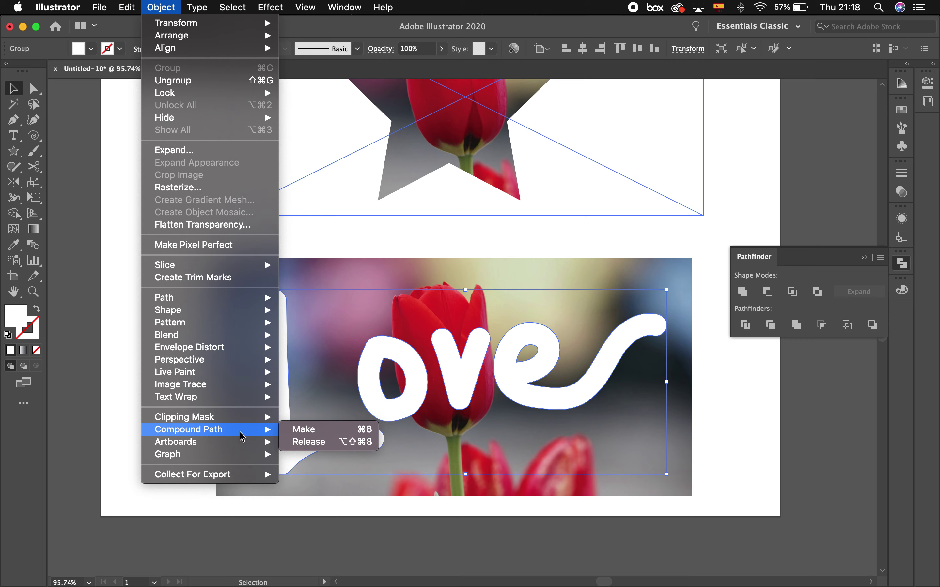
{"action": "left_click", "coordinate": [304, 430]}
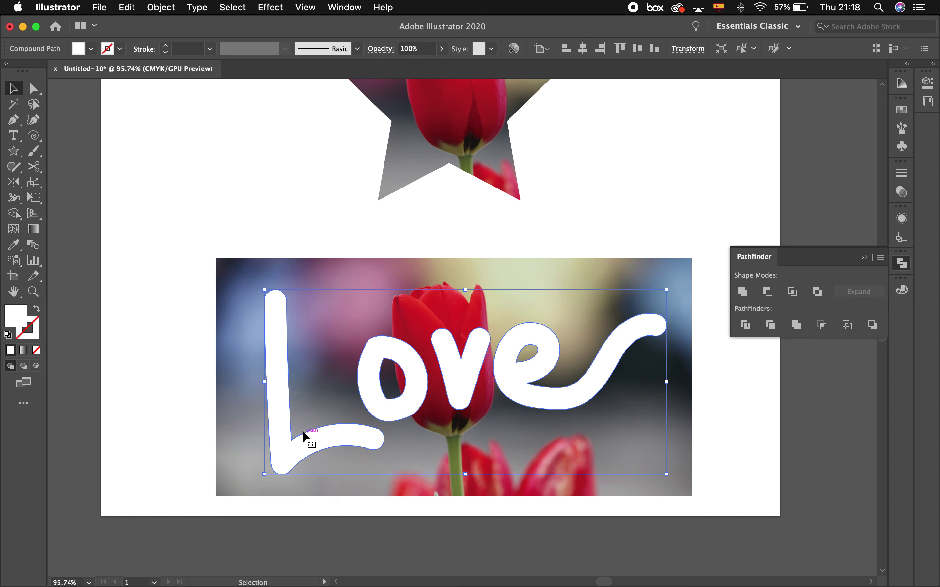
Clip the bottom tulip image with the "Love" compound path using Make Clipping Mask
{"action": "left_click", "coordinate": [302, 430], "text": "shift"}
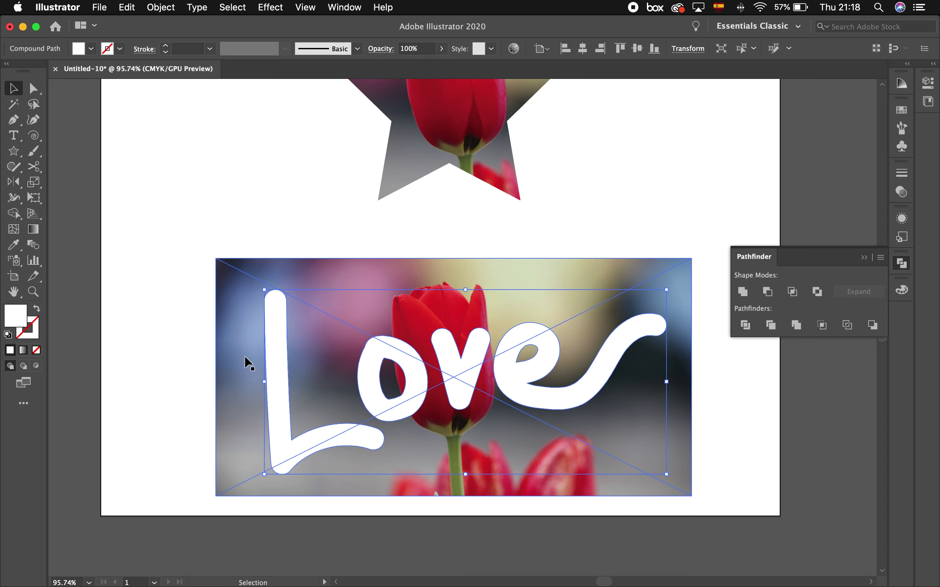
{"action": "right_click", "coordinate": [230, 317]}
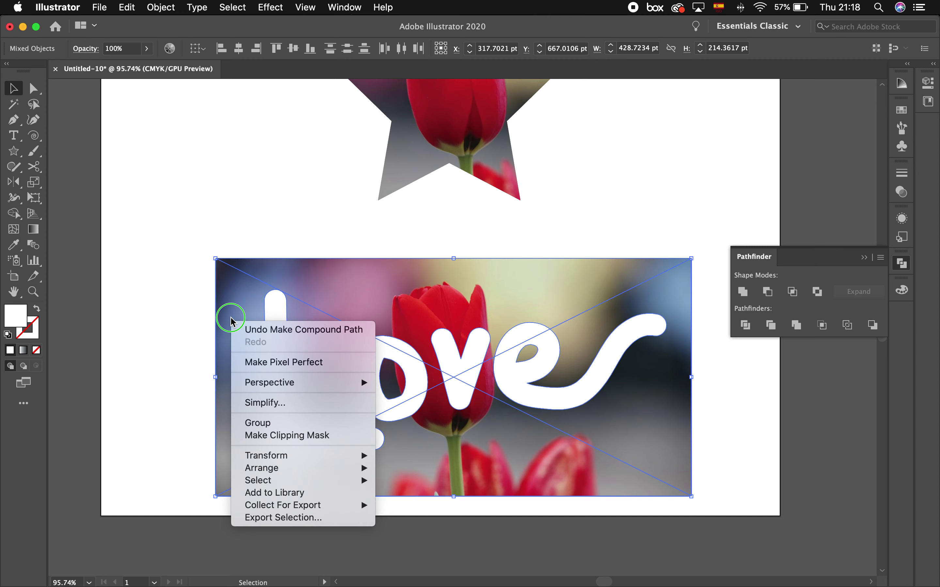
{"action": "left_click", "coordinate": [289, 436]}
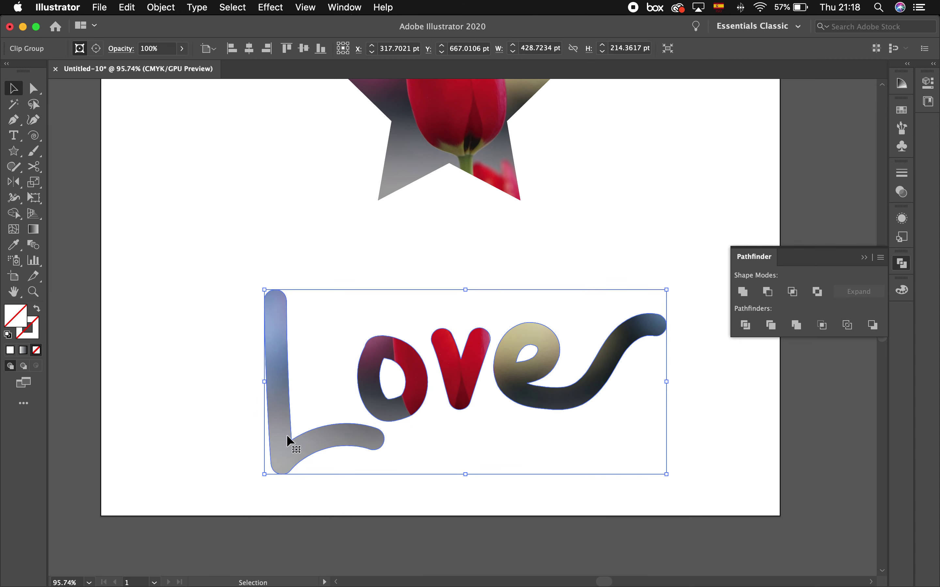
Enlarge the "Love" clip group proportionally to about 427 × 196 pt and reposition it below the star
{"action": "left_click_drag", "start_coordinate": [667, 289], "coordinate": [737, 256]}
{"action": "left_click_drag", "start_coordinate": [604, 312], "coordinate": [555, 303]}
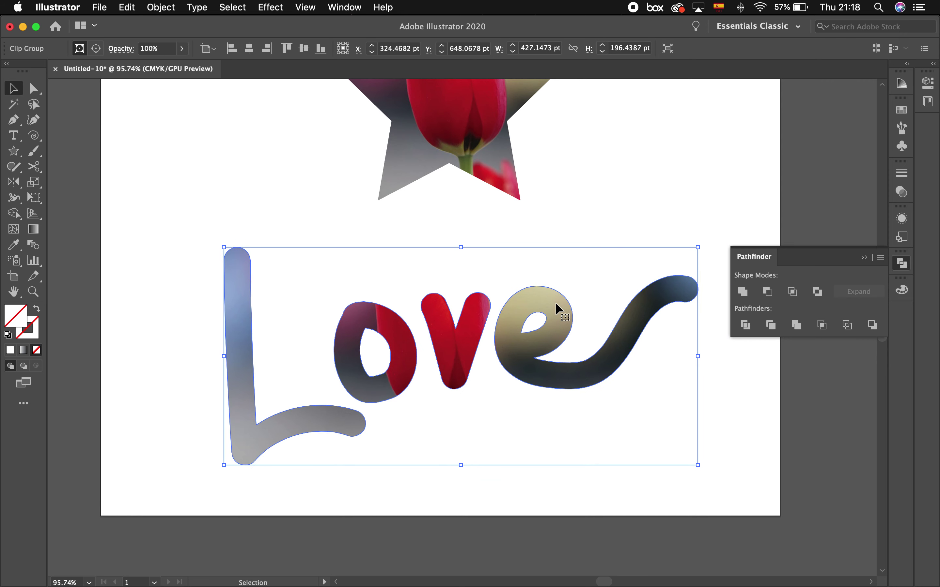
{"action": "left_click", "coordinate": [735, 397]}
Give the "Love" clip group a black stroke with a weight of 6 pt and deselect it
{"action": "left_click", "coordinate": [549, 351]}
{"action": "left_click", "coordinate": [34, 333]}
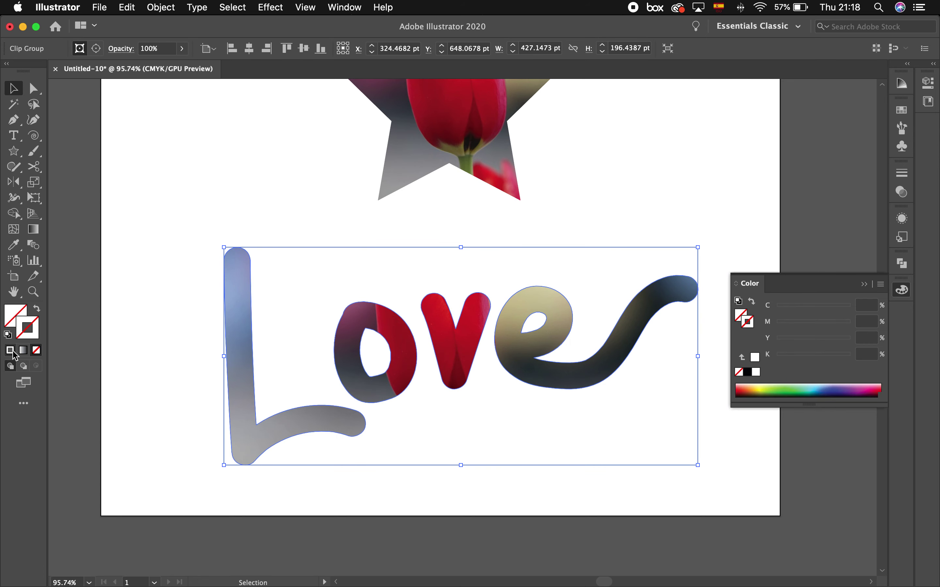
{"action": "left_click", "coordinate": [747, 372]}
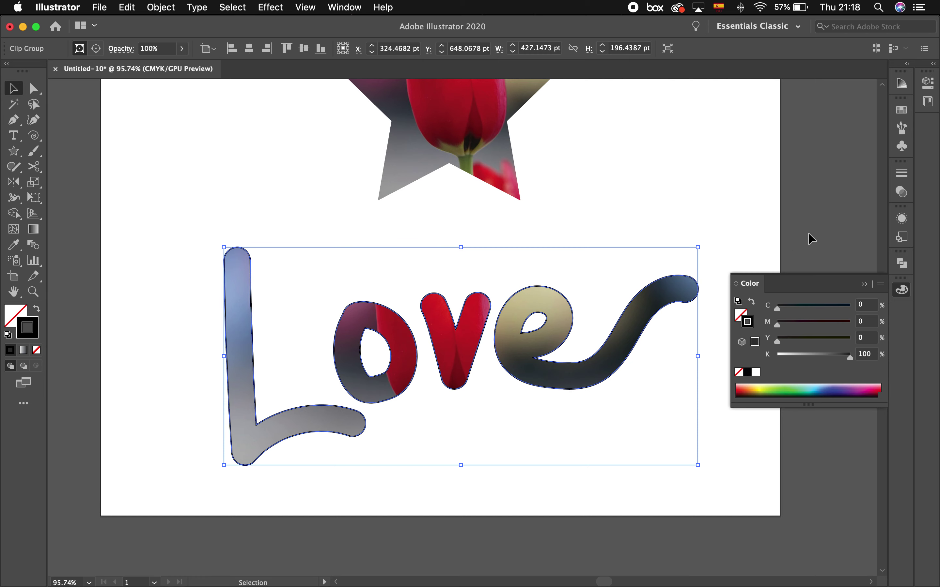
{"action": "left_click", "coordinate": [901, 171]}
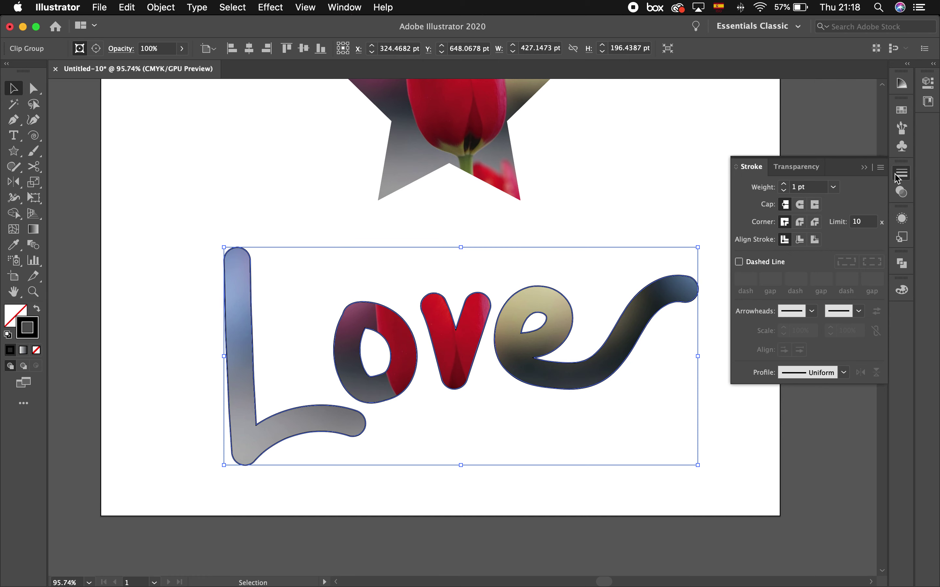
{"action": "left_click", "coordinate": [784, 185]}
{"action": "left_click", "coordinate": [784, 184]}
{"action": "left_click", "coordinate": [784, 185]}
{"action": "left_click", "coordinate": [784, 185]}
{"action": "left_click", "coordinate": [784, 185]}
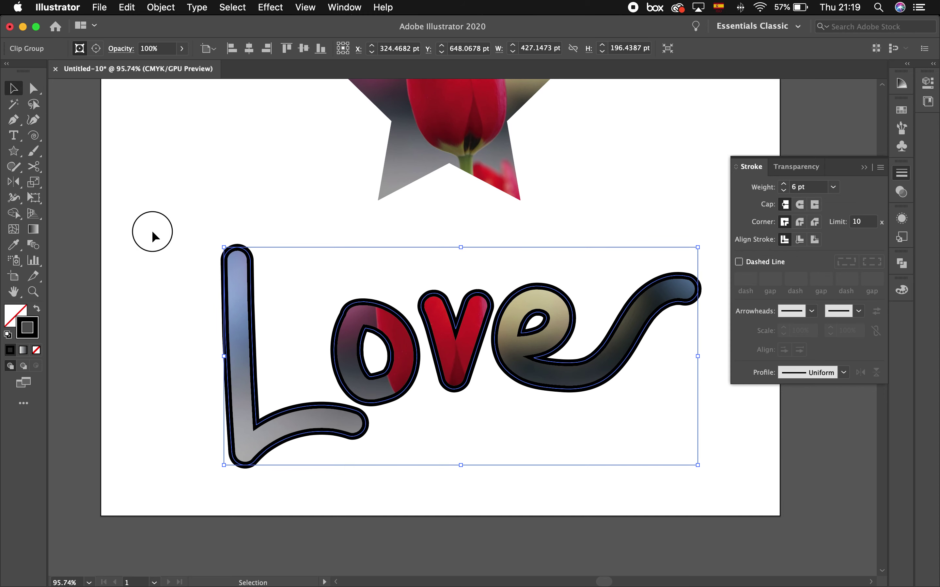
{"action": "left_click", "coordinate": [152, 232]}
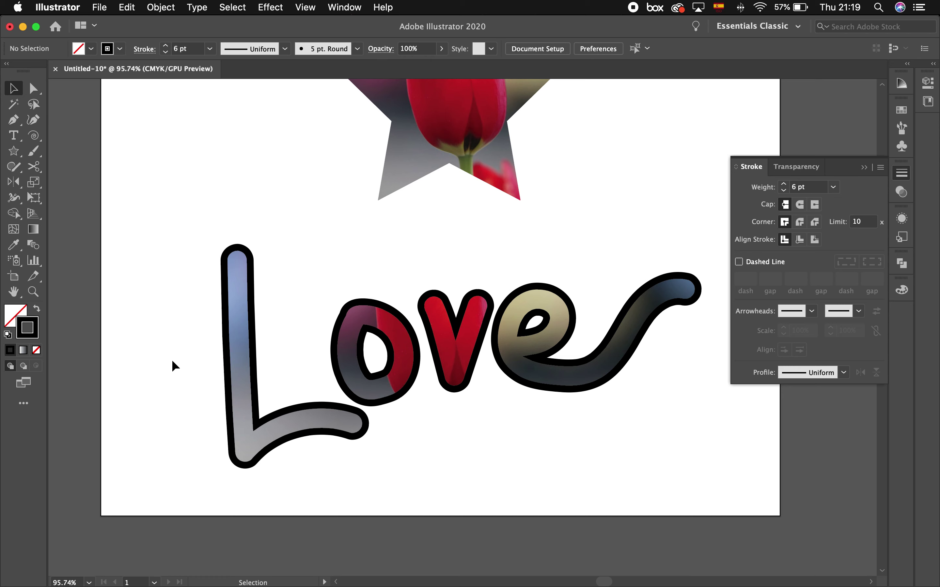